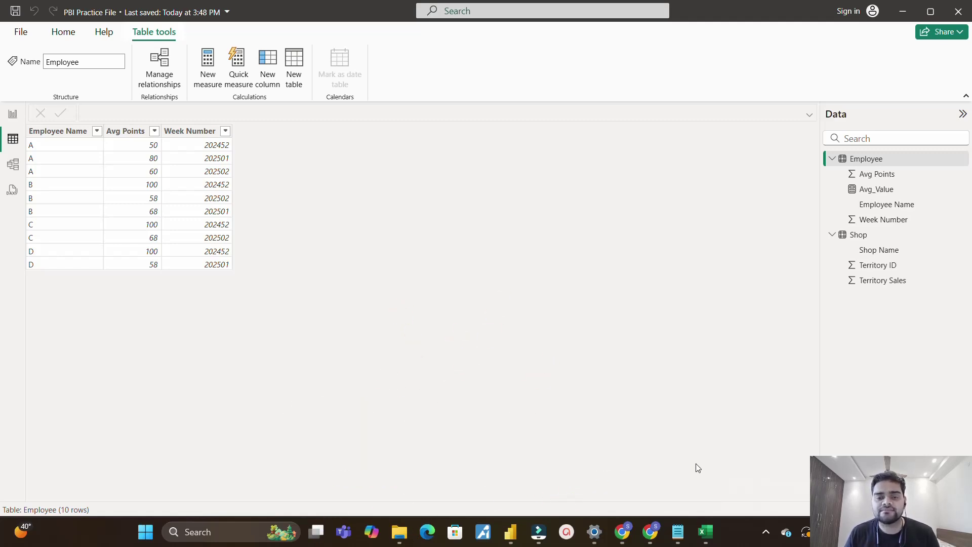
Display the Shop table's six rows of shop names, territory IDs and territory sales
click(858, 235)
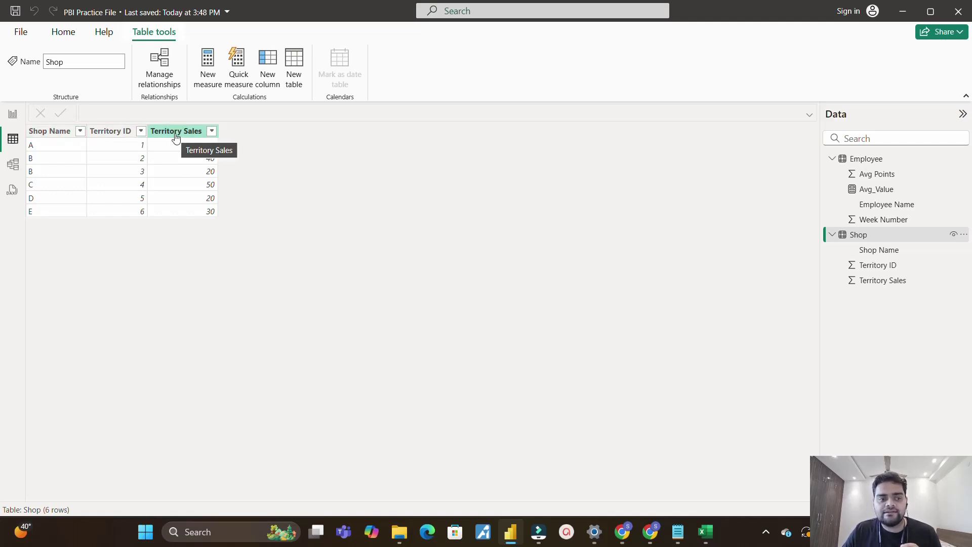
On Page 1, filter the Shop Name slicer to shop B and create a new blank measure
click(12, 116)
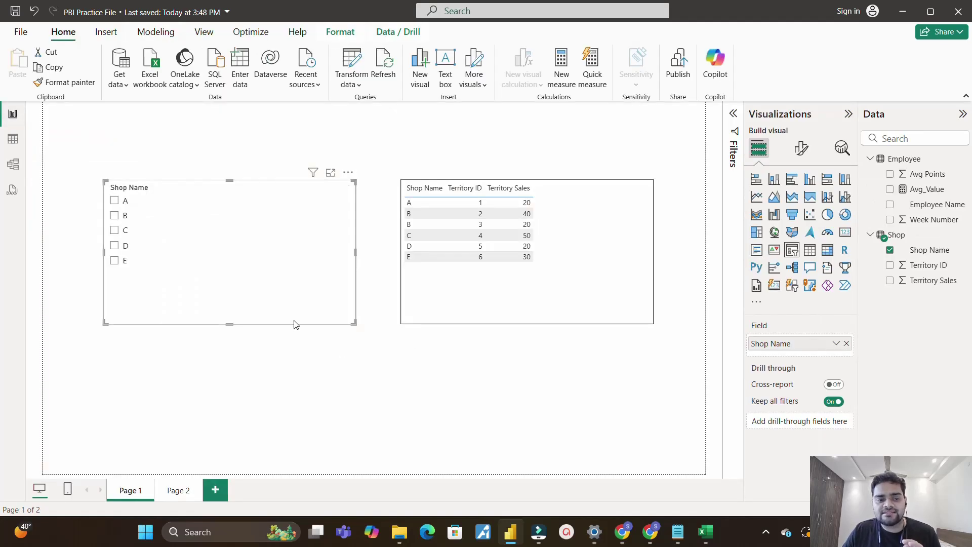
click(478, 316)
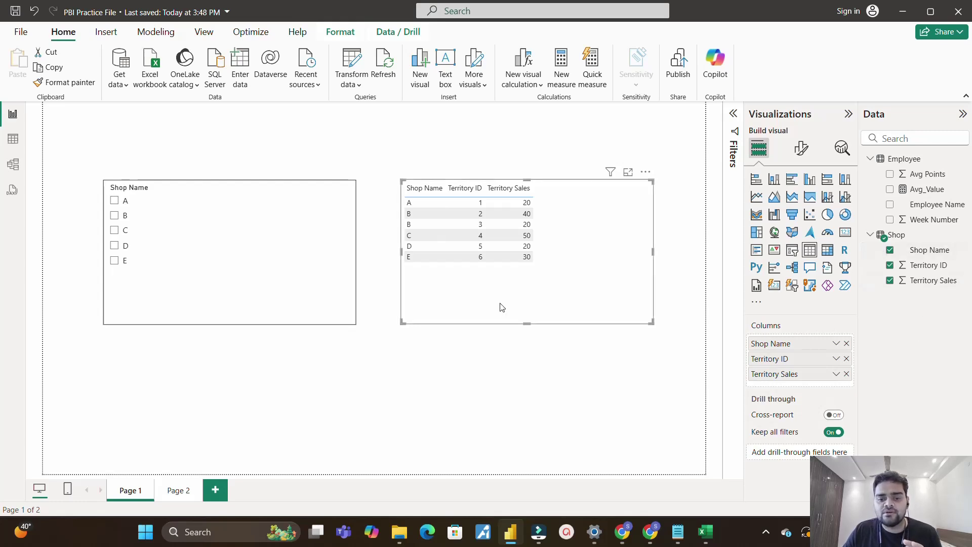
click(170, 308)
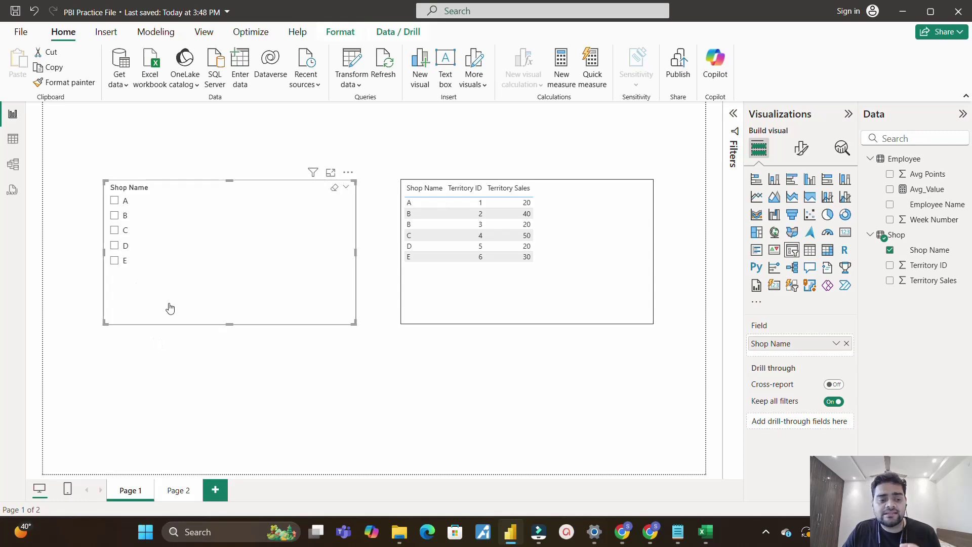
click(115, 216)
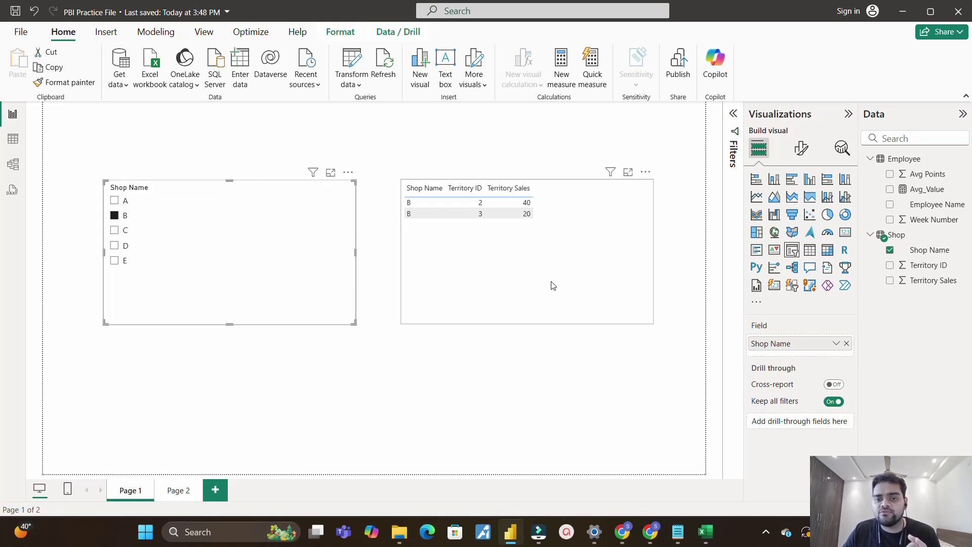
click(561, 69)
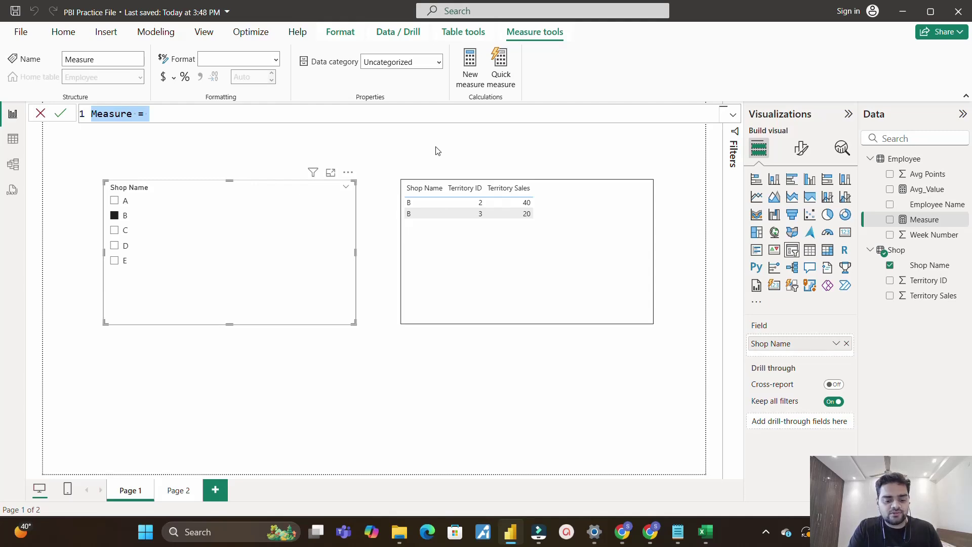
Begin the measure Total Sales = CALCULATE(SUM(Shop[Territory Sales]), in the formula bar
text(Total Sales = )
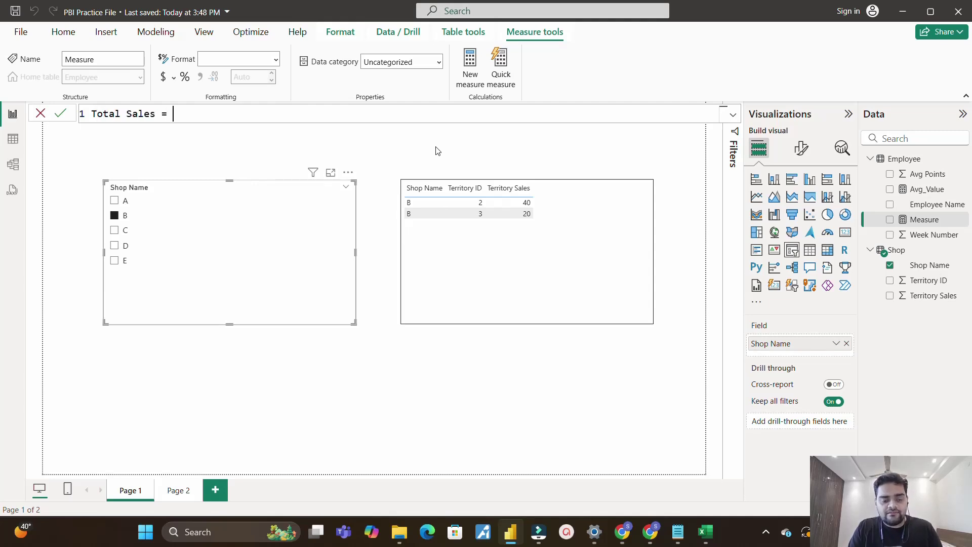
text(ca)
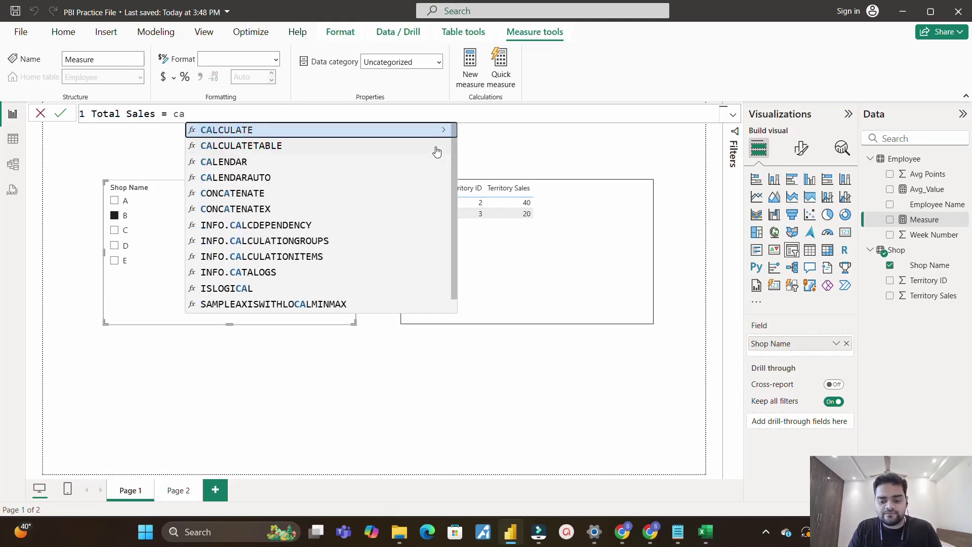
key(Tab)
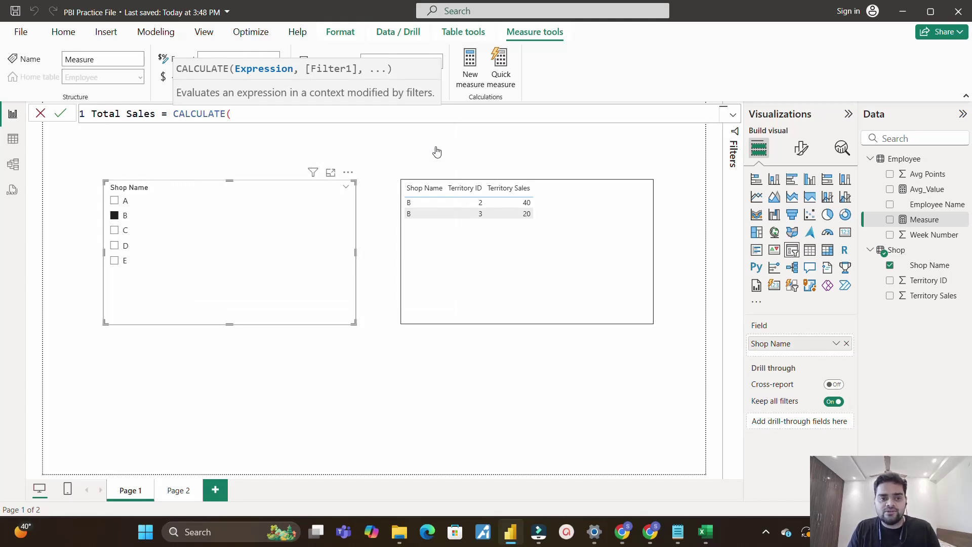
text(sum)
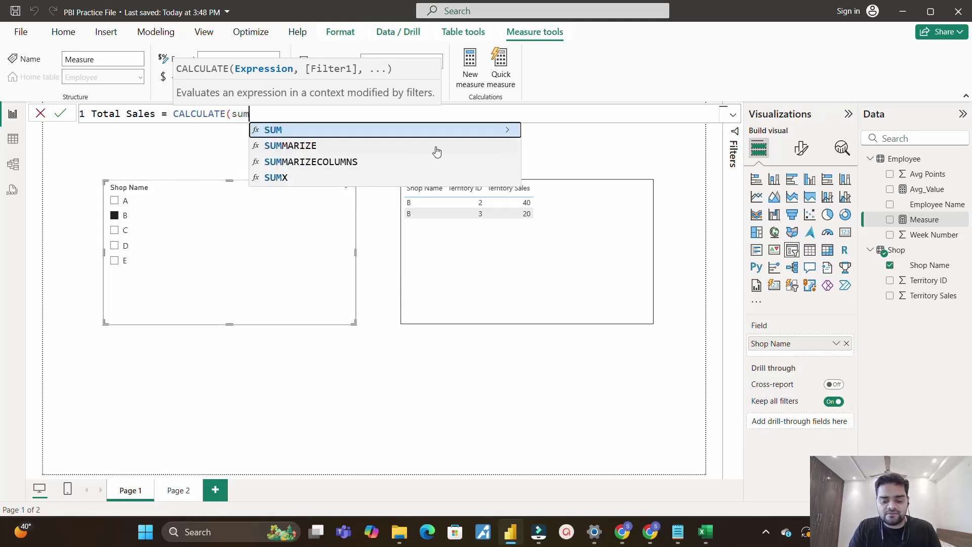
key(Tab)
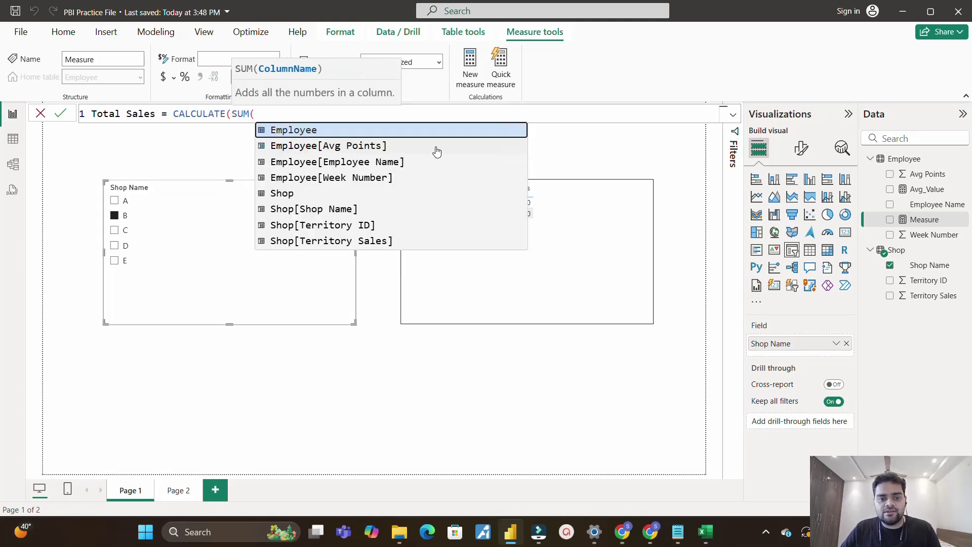
click(389, 242)
text(),)
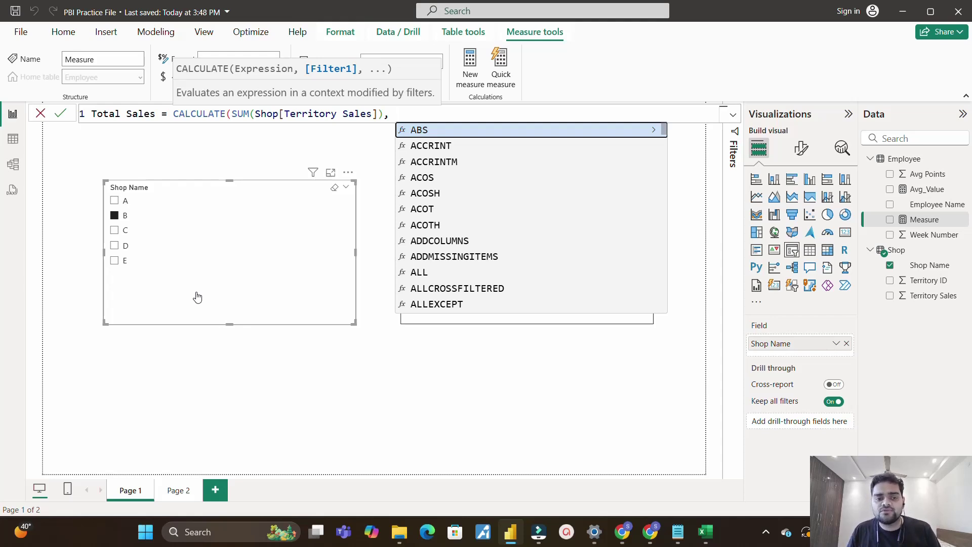
Finish the formula with ALLSELECTED(Shop) as the filter and commit the Total Sales measure
text(allsele)
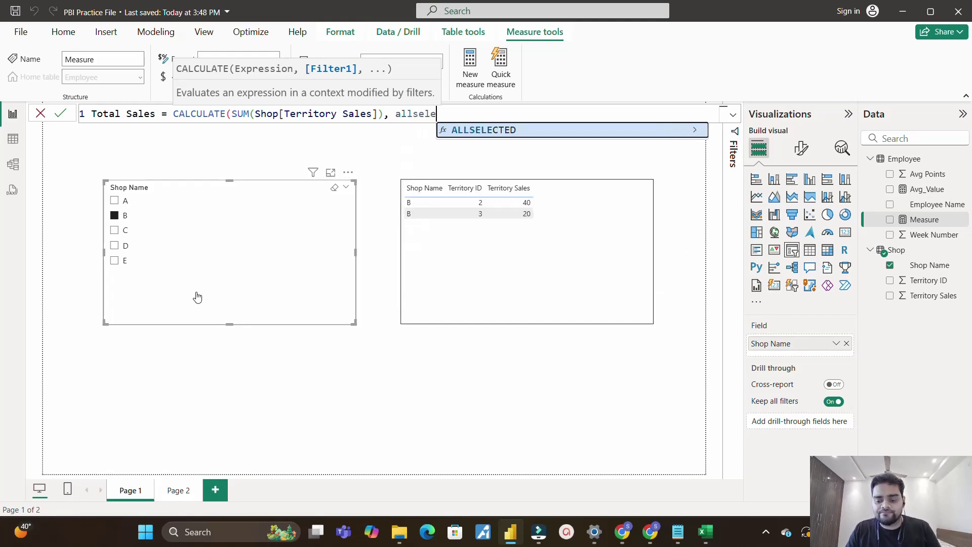
key(Tab)
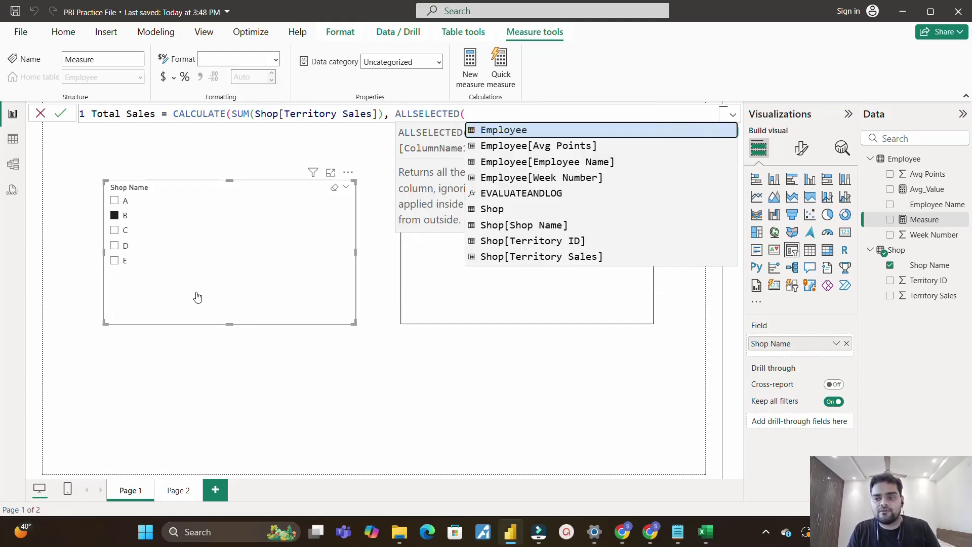
text(Shop)
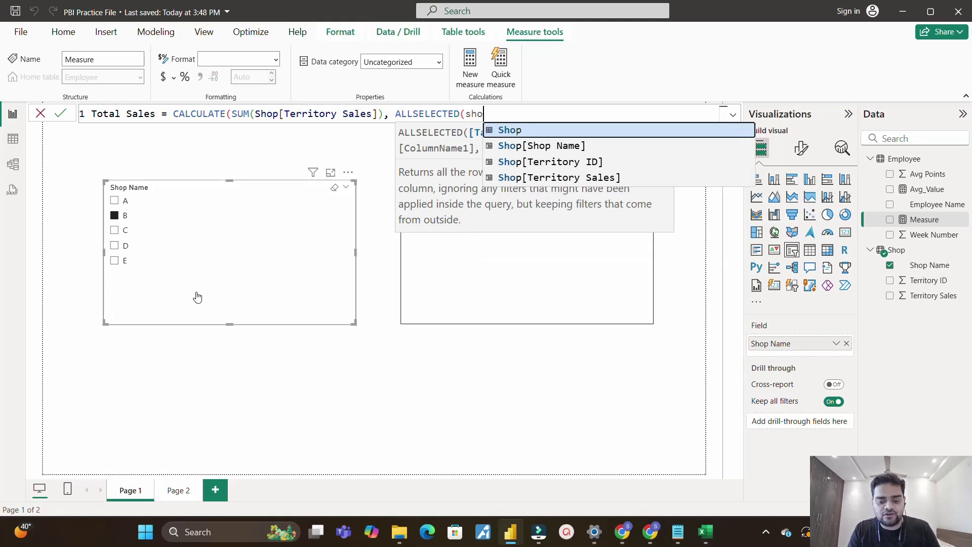
key(Escape)
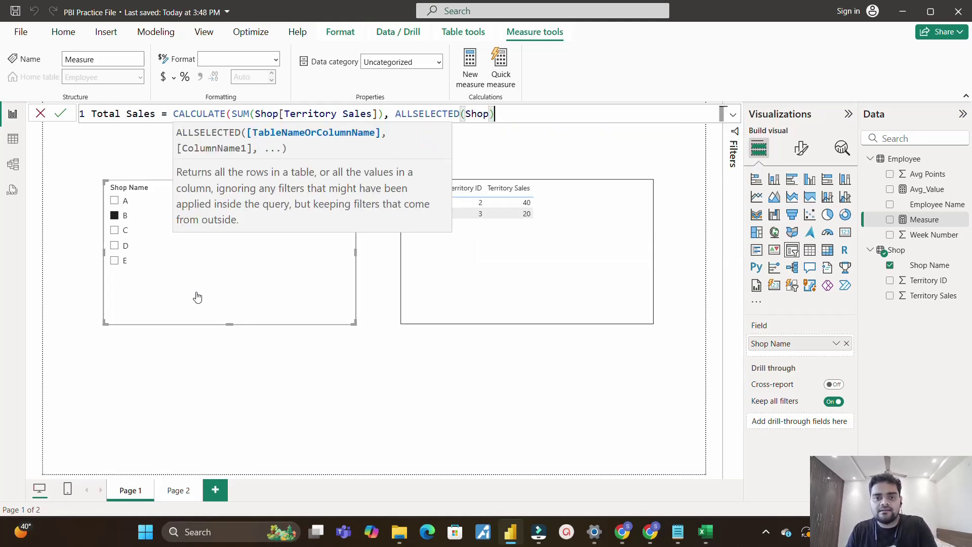
text()))
key(Return)
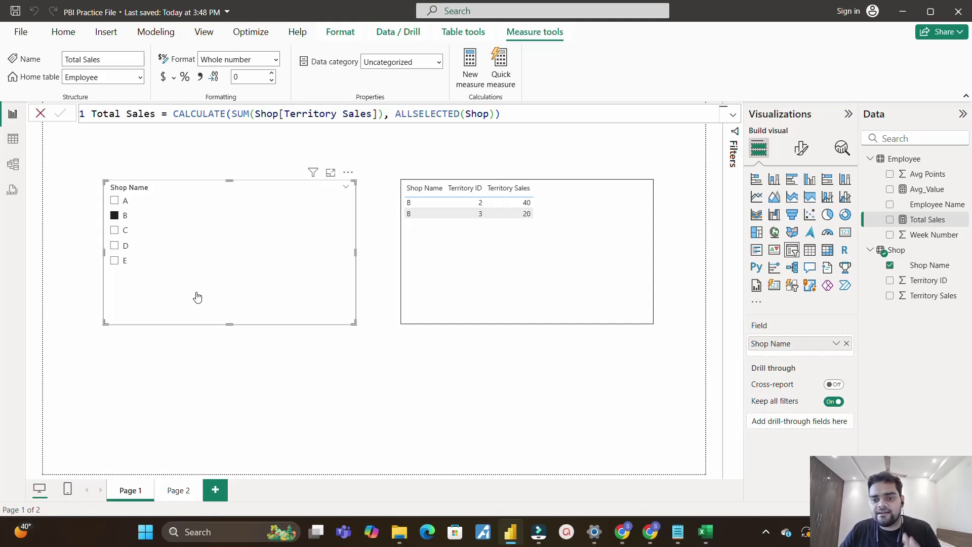
Add Total Sales as a column in the shop table, showing 60 for shop B
click(508, 302)
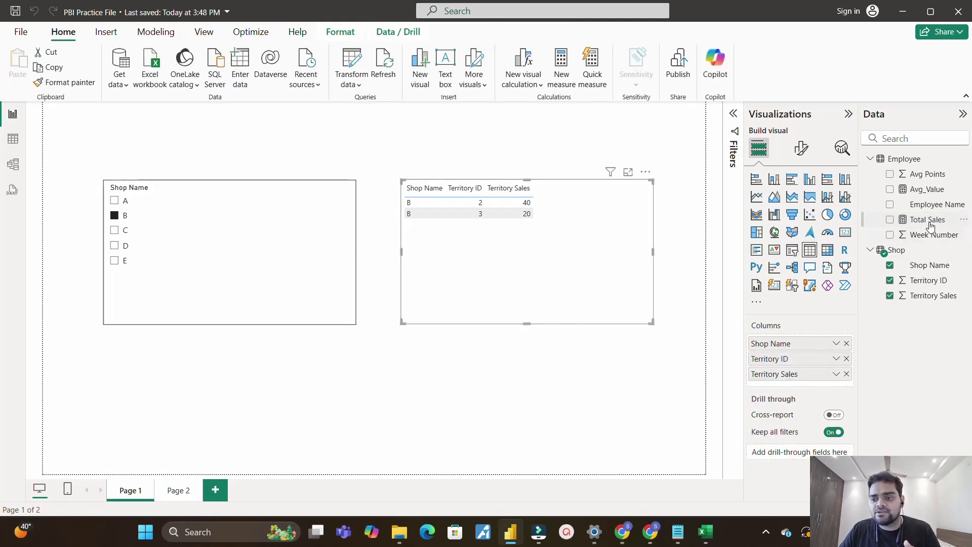
drag(927, 220, 573, 265)
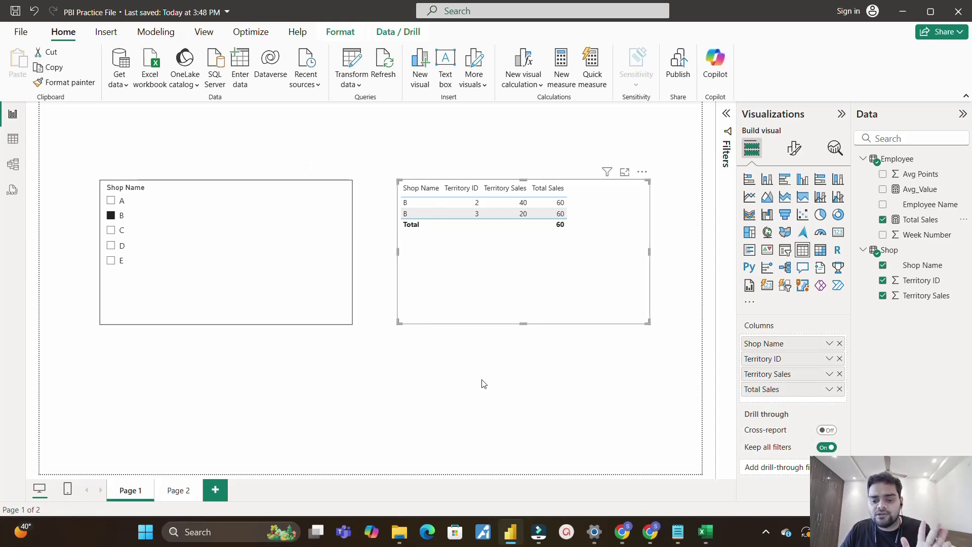
Switch to the Gmail preview of PowerBi Interview Questions.docx showing the Activity–Bridge–Client model
key(alt+Tab)
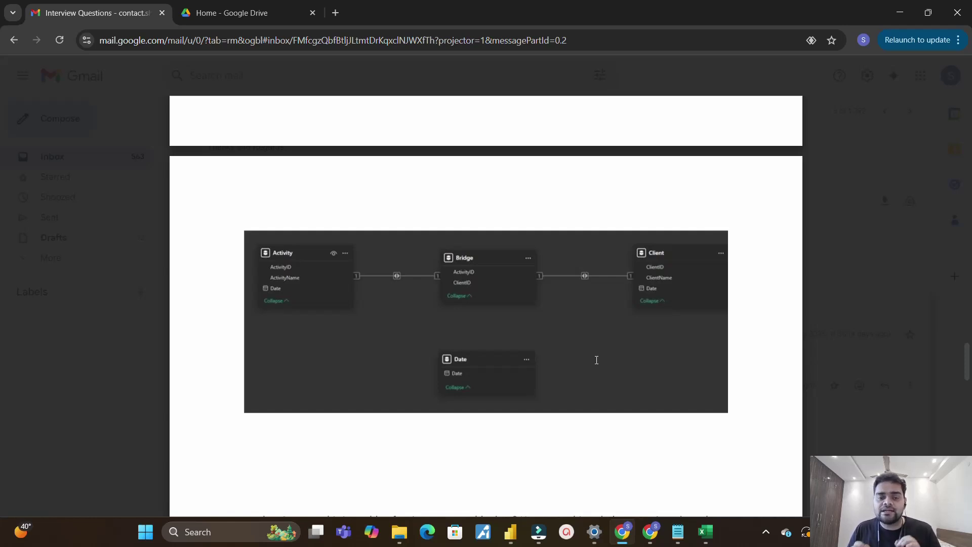
Return to Power BI Desktop's Page 2 table of employee names, average points and week numbers
key(alt+Tab)
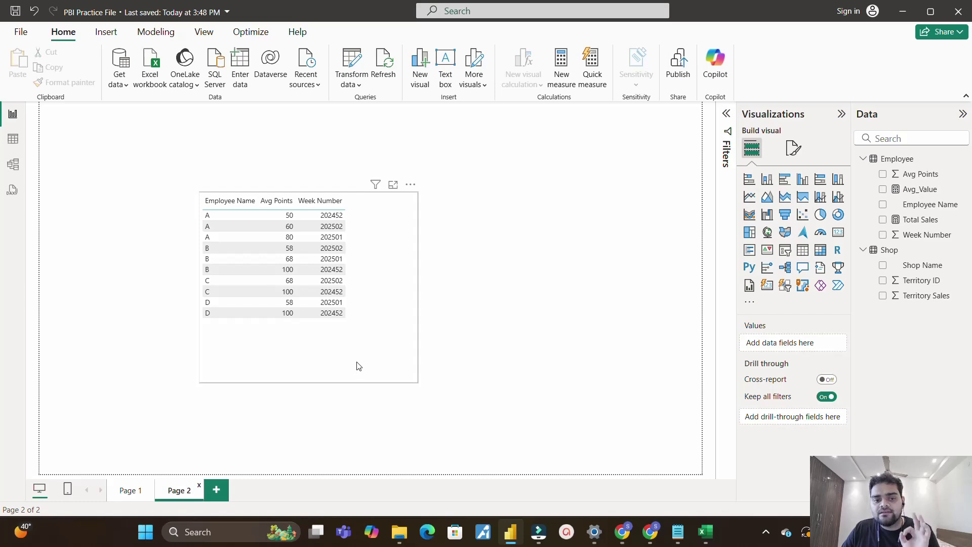
Go back to page 5 of the interview questions document in Gmail
key(alt+Tab)
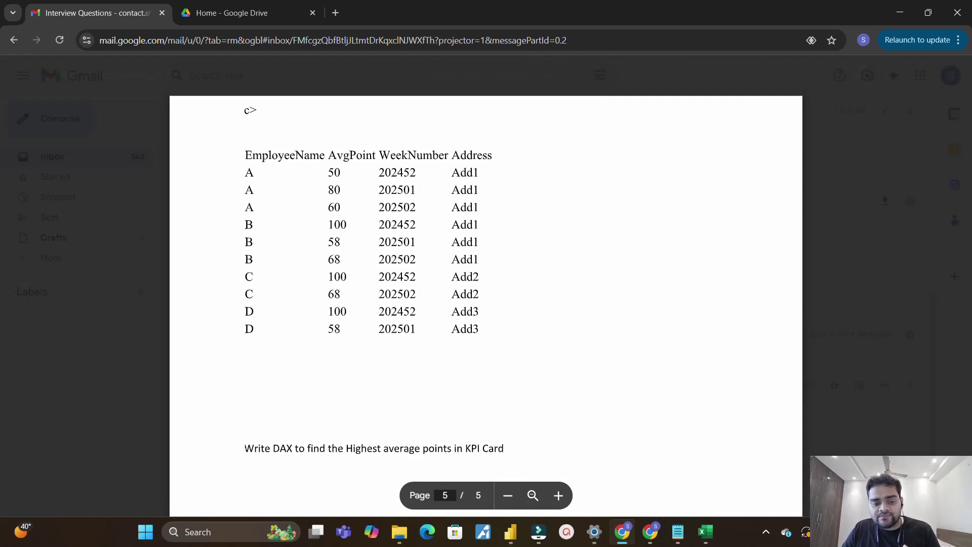
Select the line 'Write DAX to find the Highest average points in KPI Card'
drag(244, 449, 504, 449)
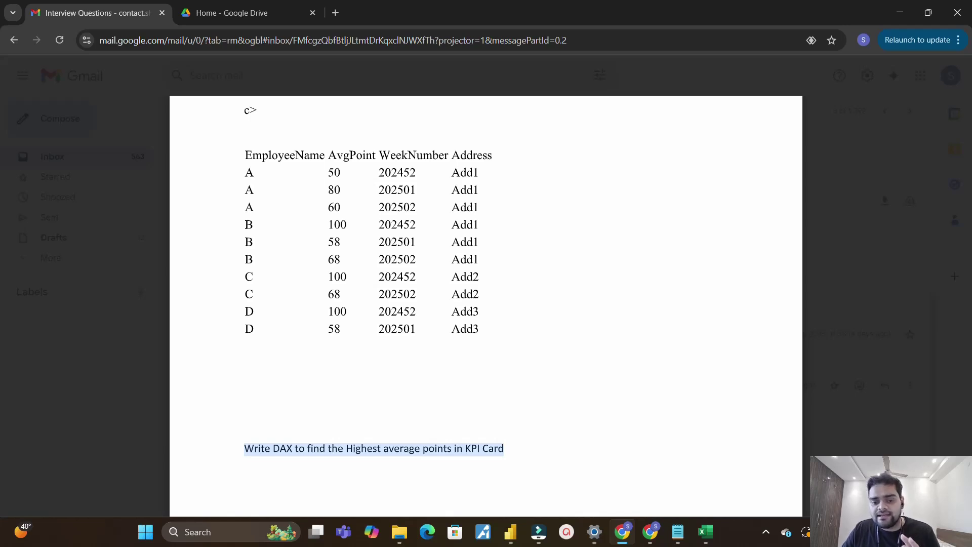
Bring the Sample Data workbook forward and review employees A–D and A's 63.3 average
mouse_move(705, 532)
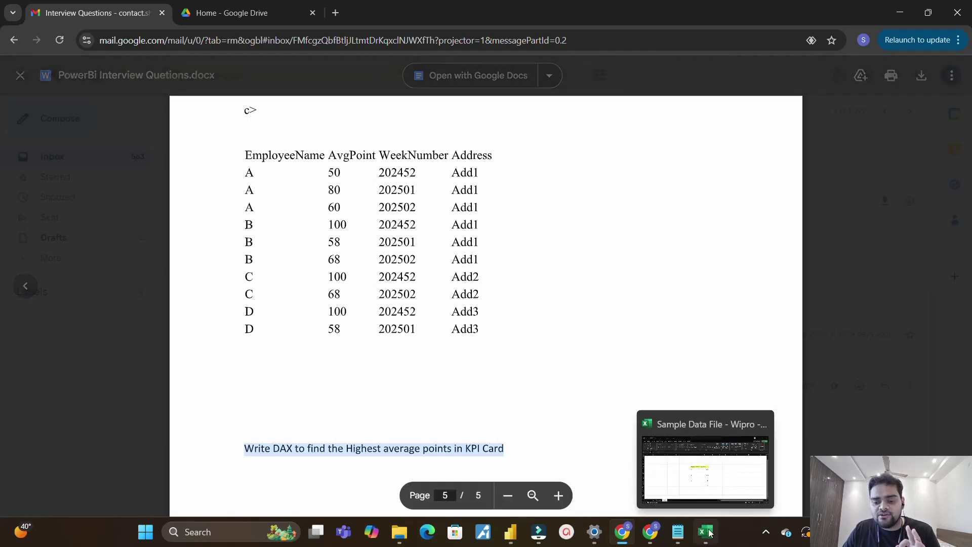
click(704, 459)
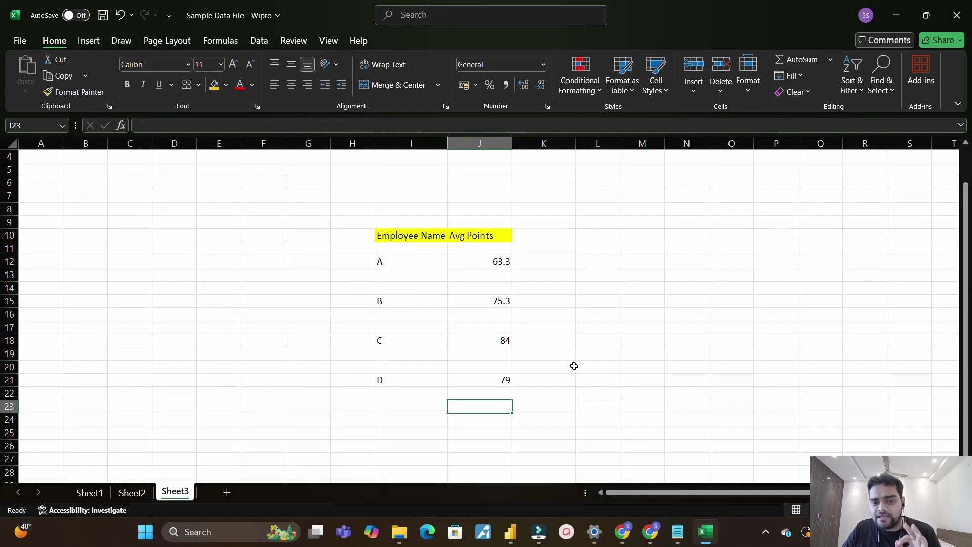
click(388, 262)
click(400, 301)
click(403, 338)
click(408, 380)
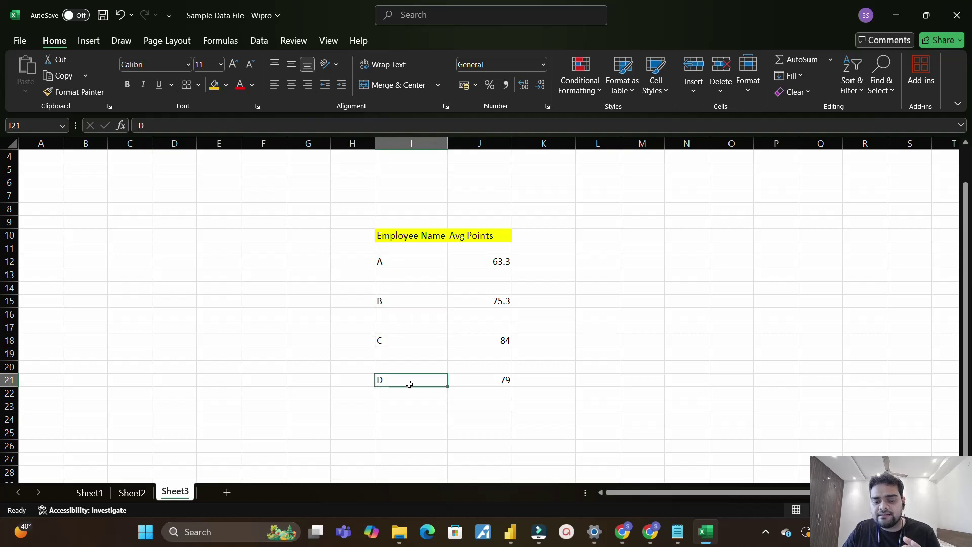
click(415, 263)
click(506, 261)
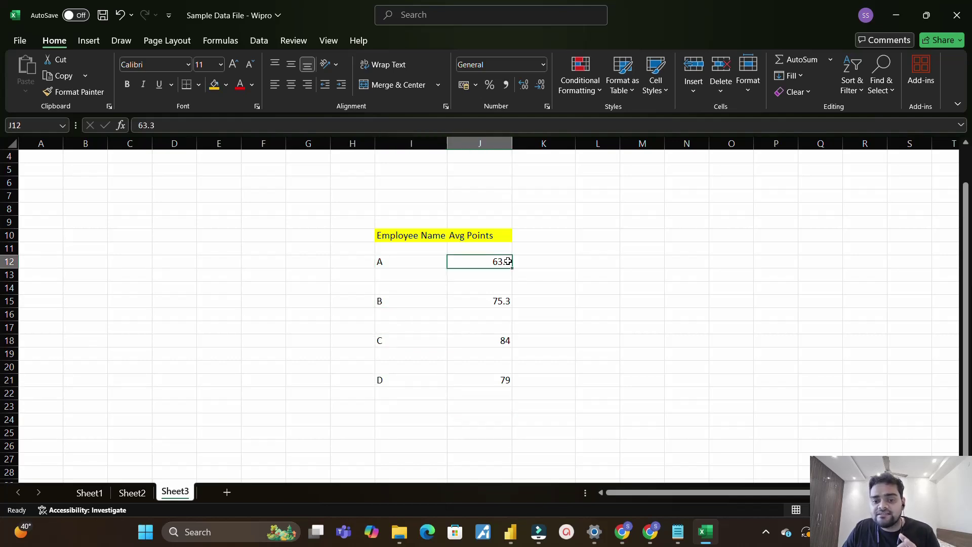
Verify employee A's 63.3 and B's 75.3 averages against the raw points on Sheet2
click(132, 492)
drag(139, 168, 143, 188)
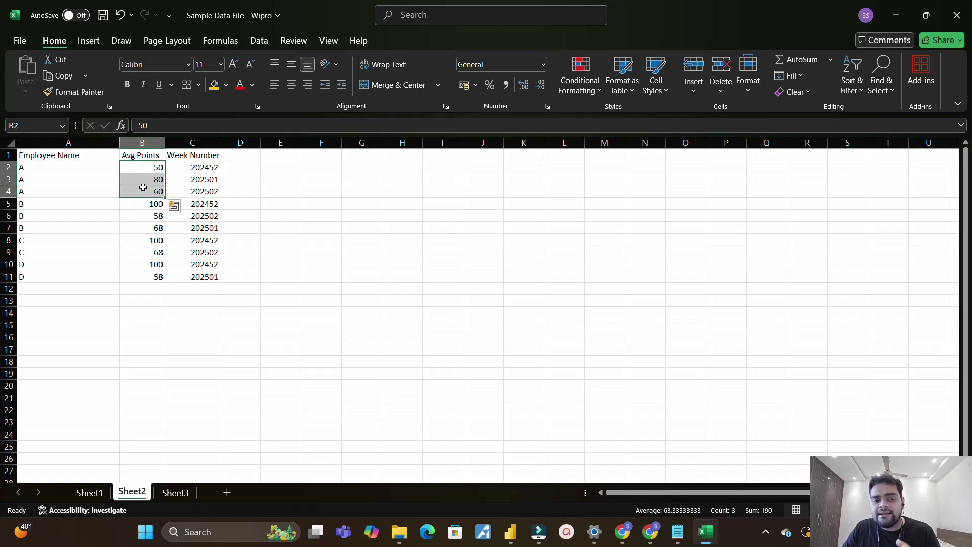
click(174, 492)
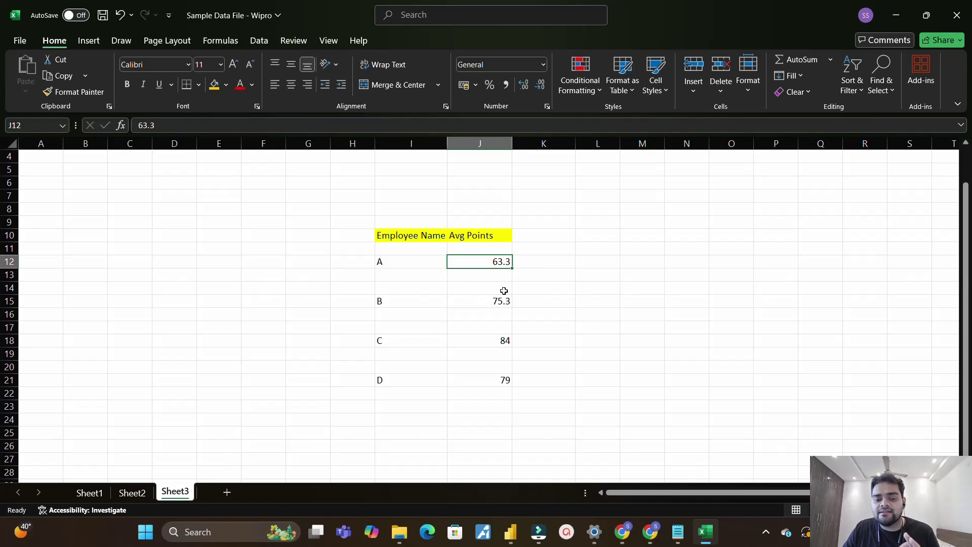
click(503, 308)
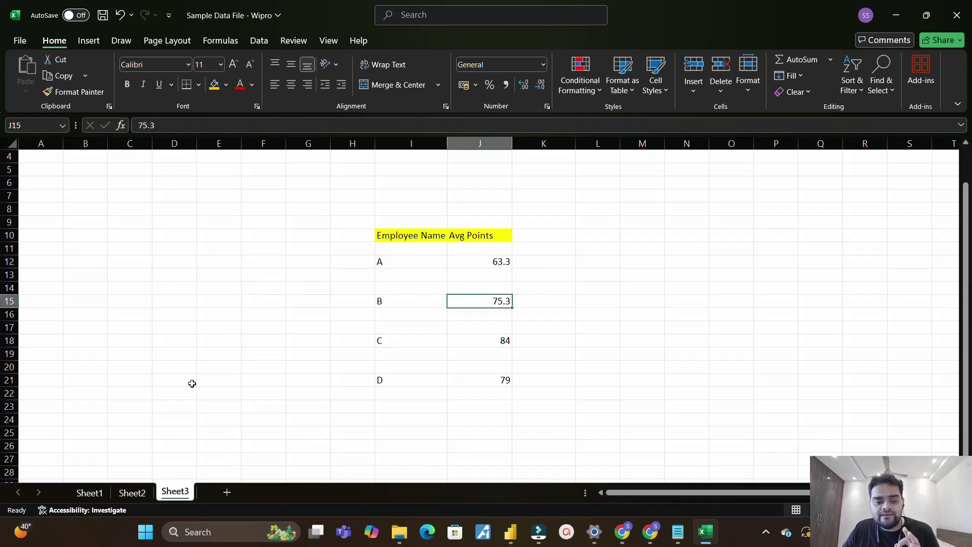
click(132, 492)
click(146, 205)
drag(146, 208, 147, 223)
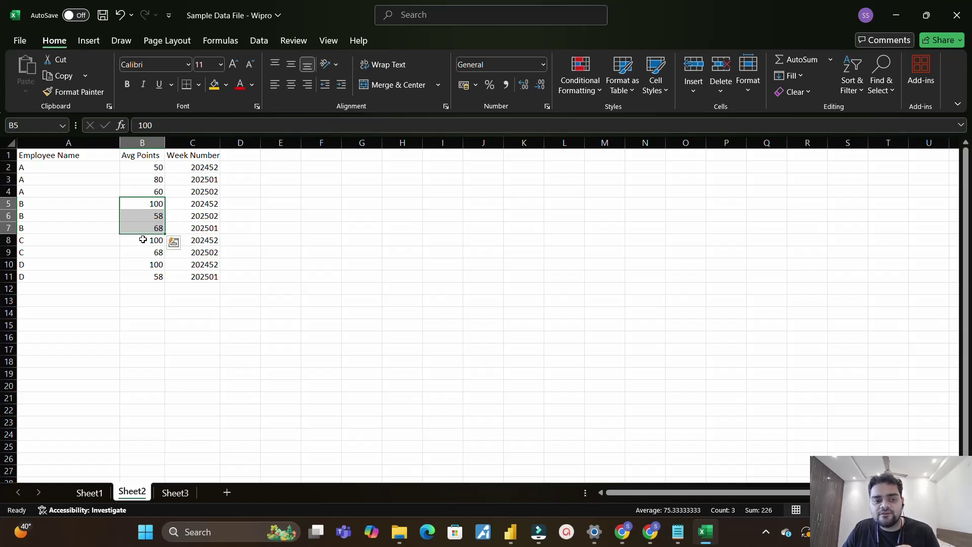
Confirm employee C's two points average 84 and check D's average of 79
click(143, 239)
drag(143, 239, 146, 253)
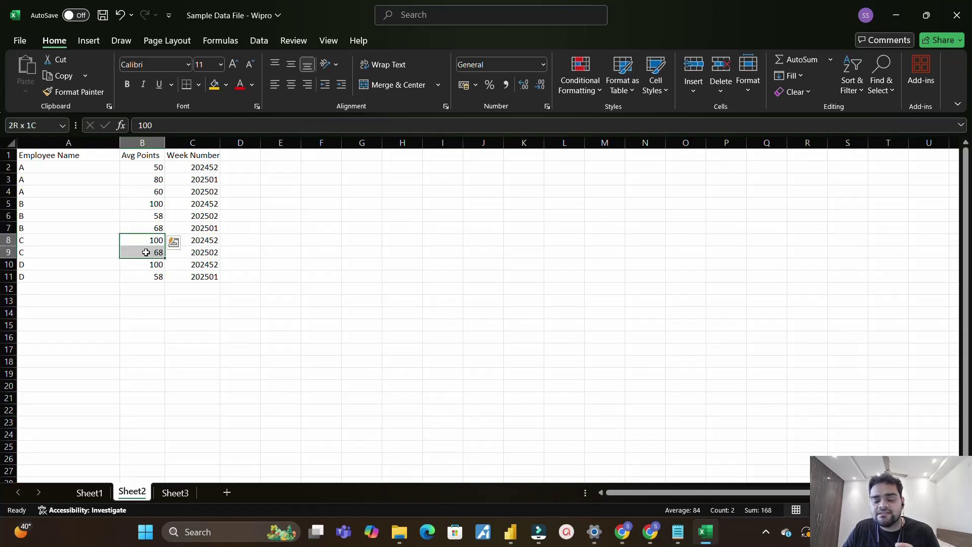
click(176, 492)
click(495, 345)
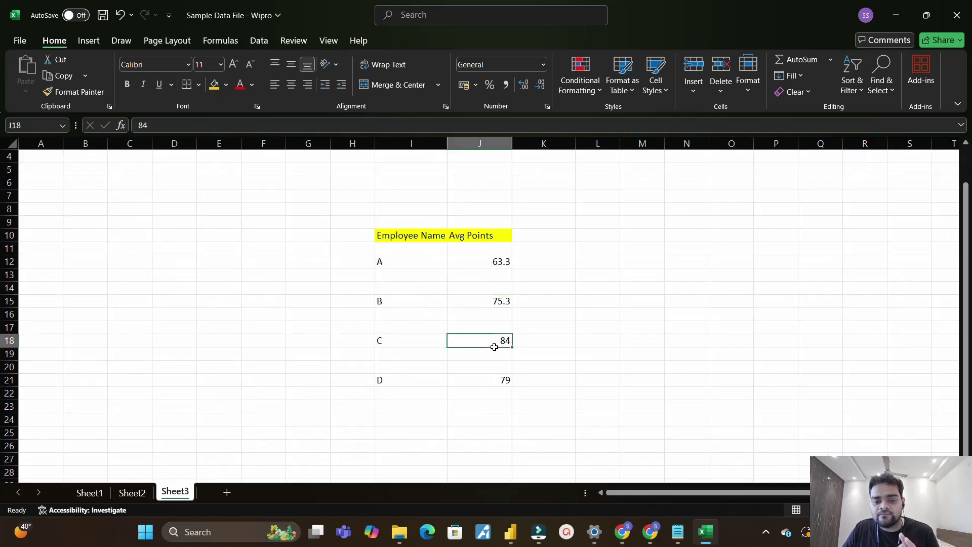
click(493, 385)
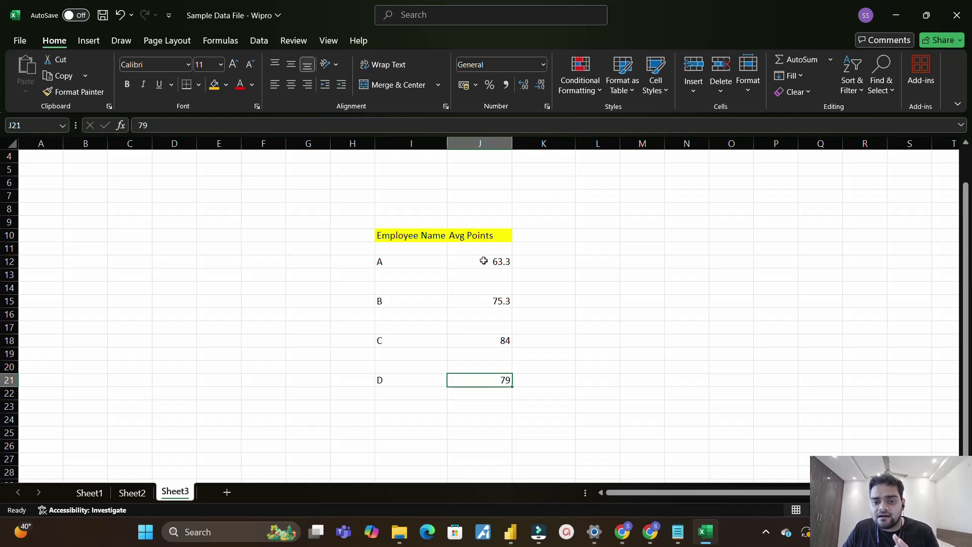
Fill employee C's top average of 84 orange and switch back to Power BI Desktop
drag(485, 261, 490, 375)
click(490, 375)
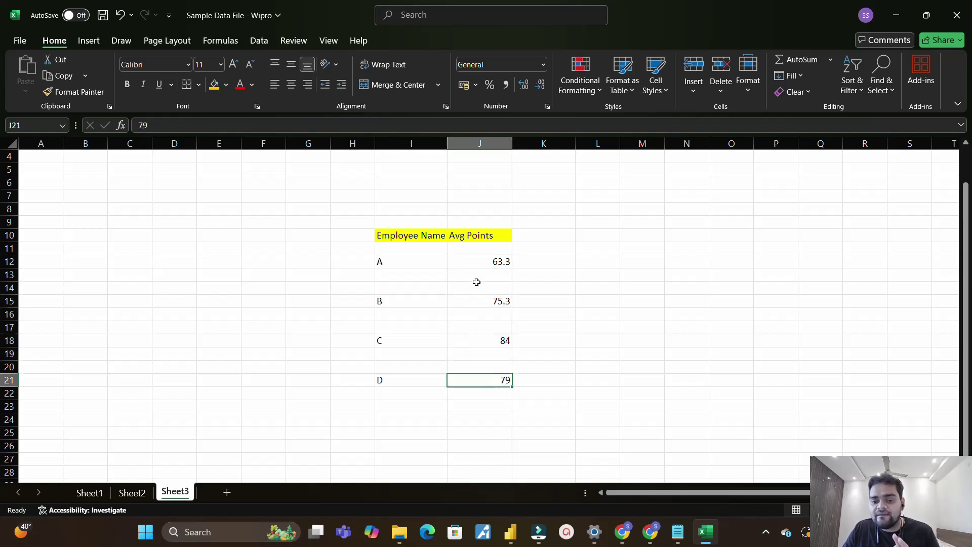
click(472, 260)
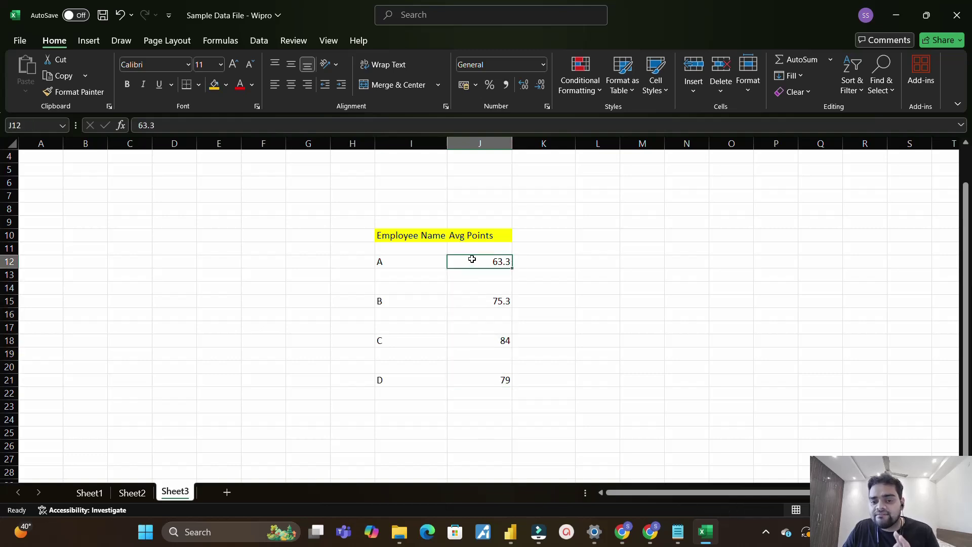
click(485, 341)
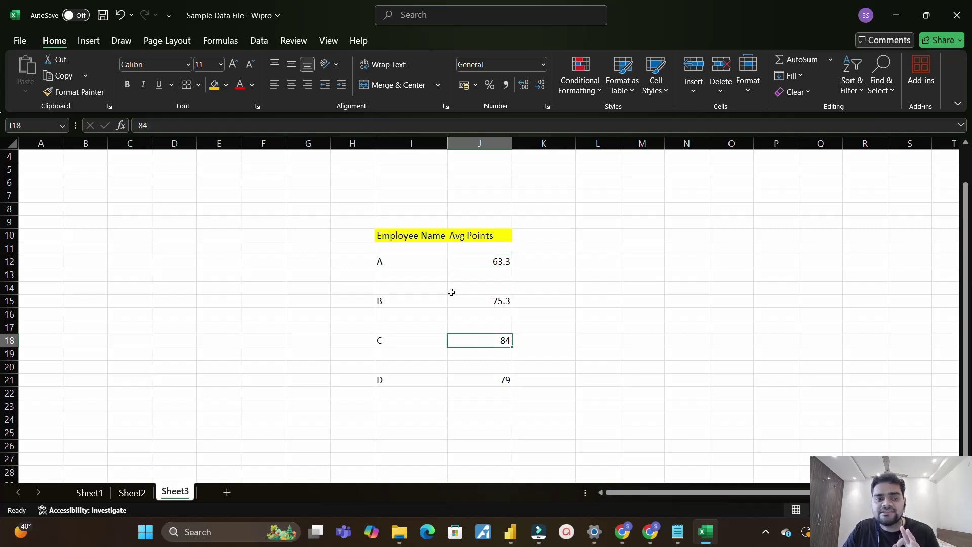
click(214, 84)
click(500, 369)
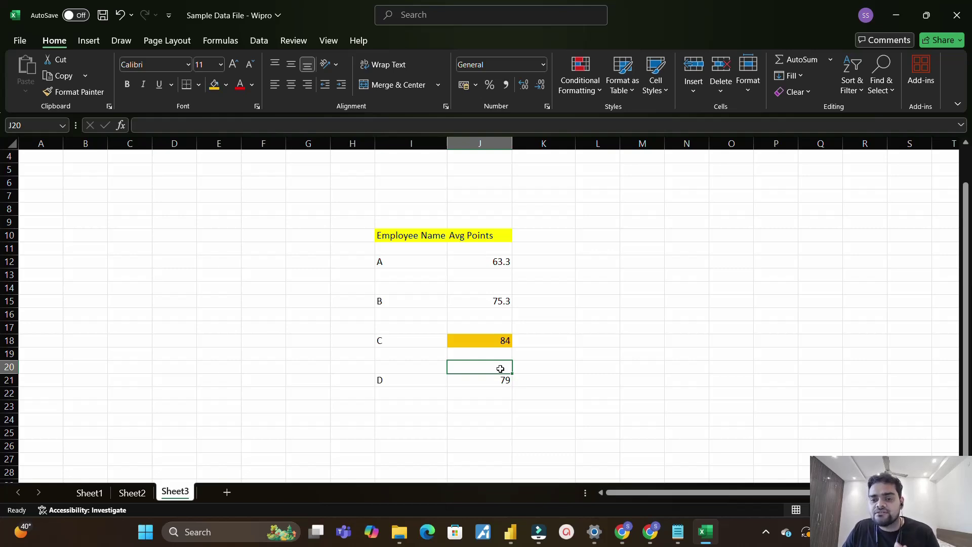
click(507, 341)
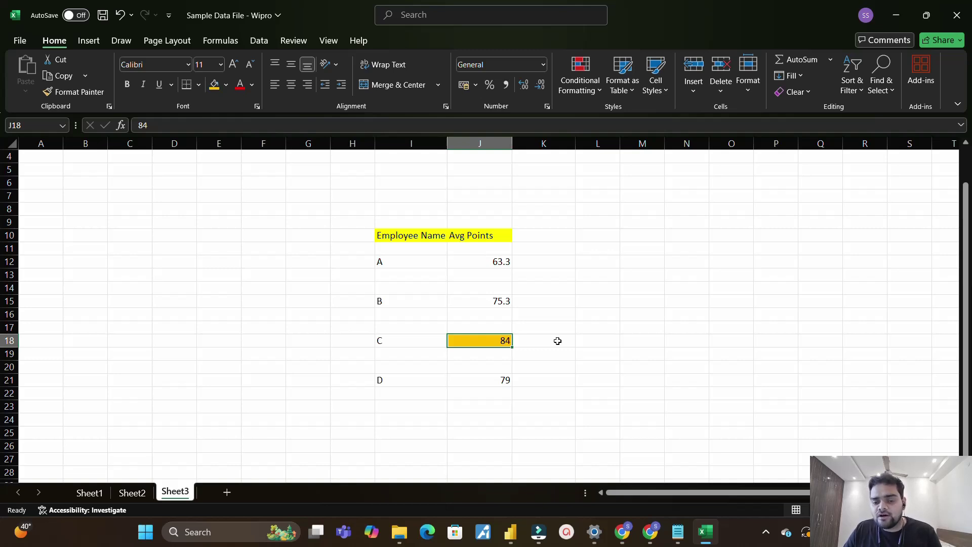
key(alt+Tab)
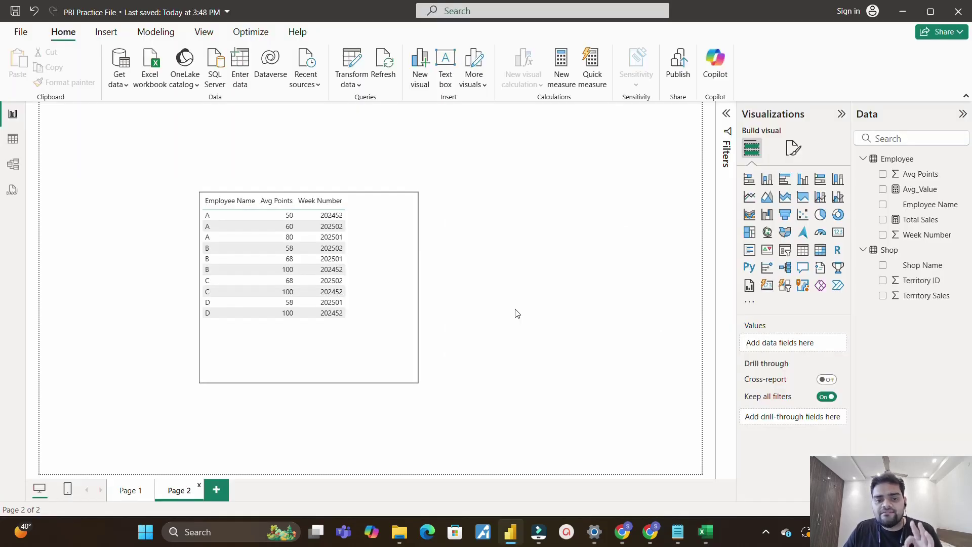
Create a new measure 'Highest Points = MAXX(' and bring the Excel workbook back to the front
key(alt+h)
text(nmHihest )
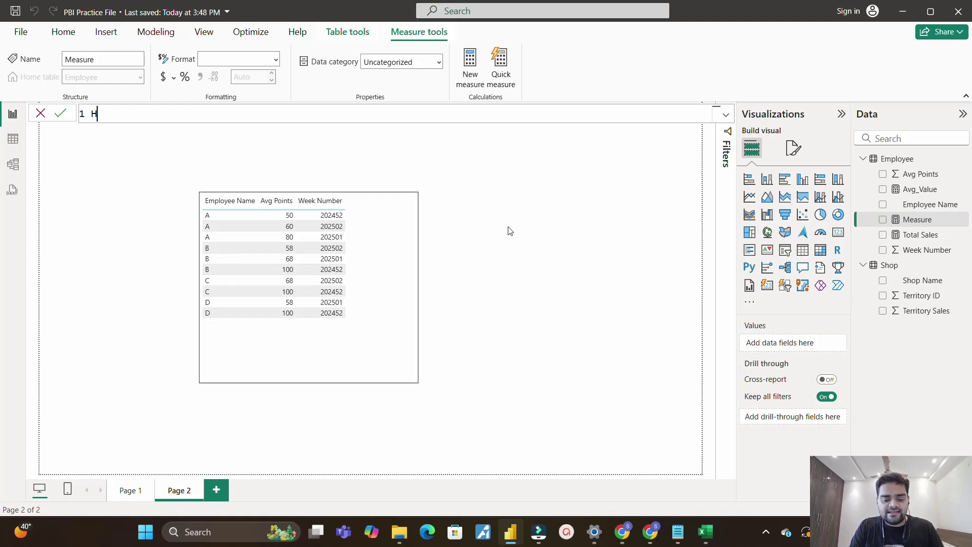
text(Points =)
key(Home)
key(Right)
key(Right)
text(g)
key(End)
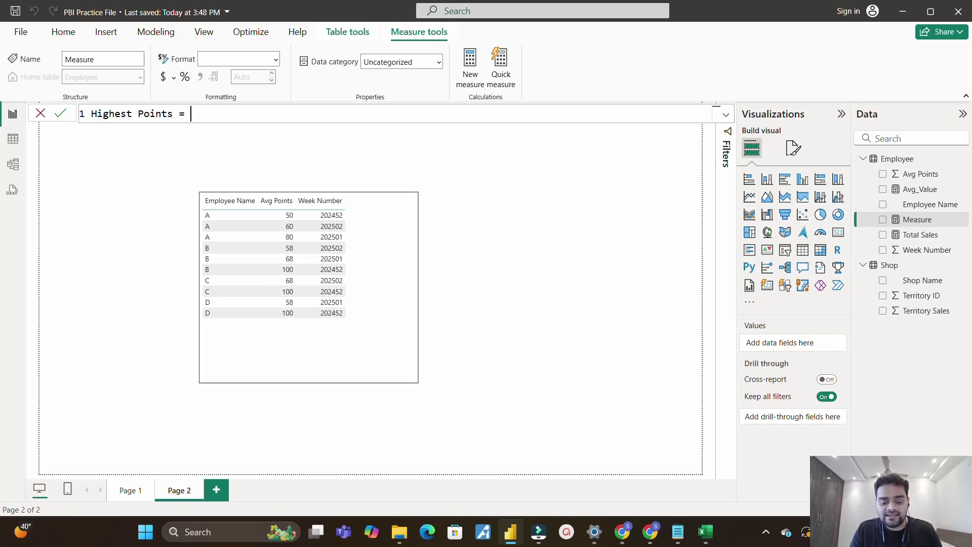
text(maxx()
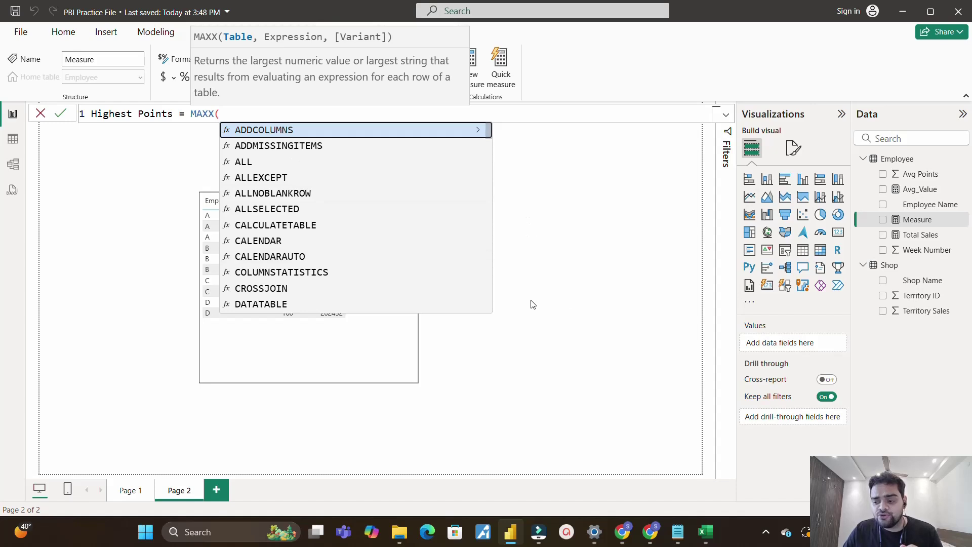
click(705, 533)
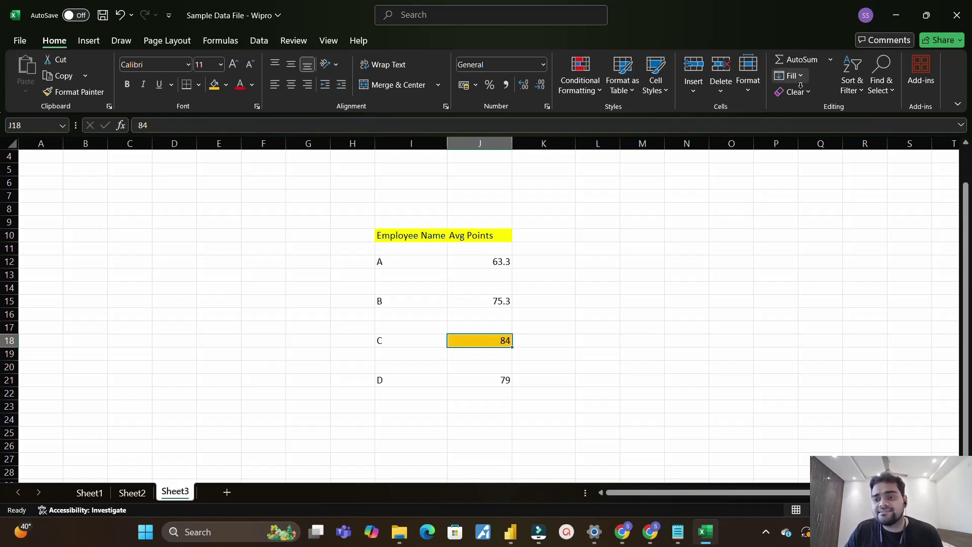
Begin the Highest Points formula with MAXX(VALUES(Employee), using autocomplete
click(896, 15)
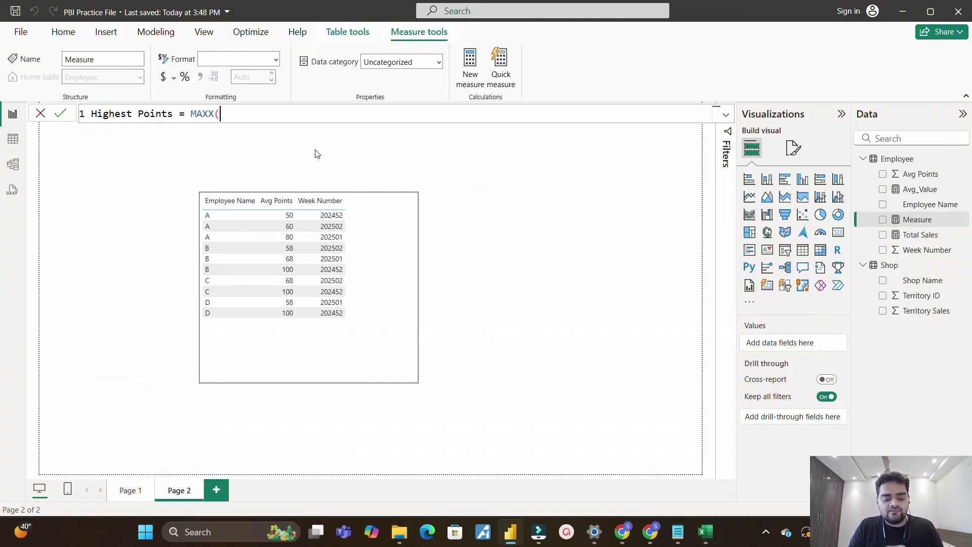
text(val)
key(Tab)
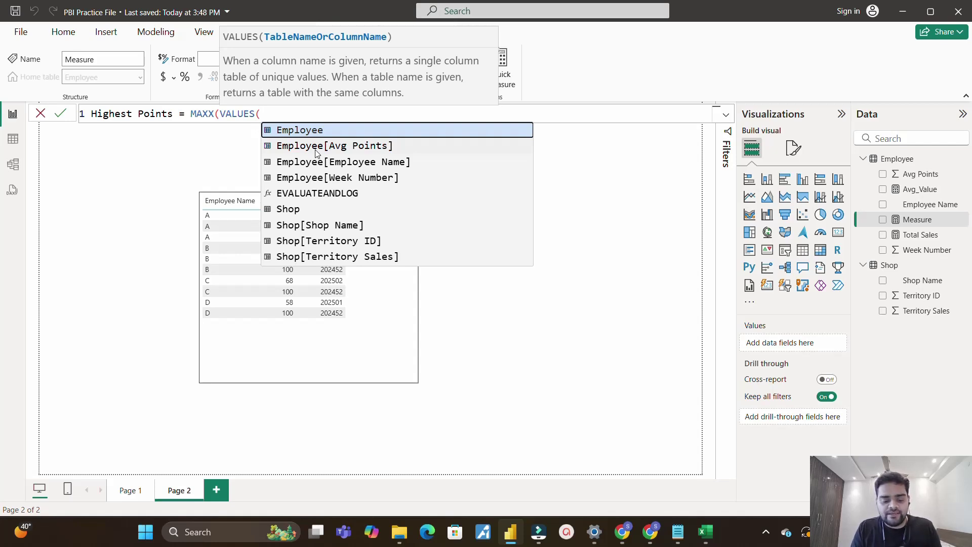
text(empl)
key(Tab)
text(),)
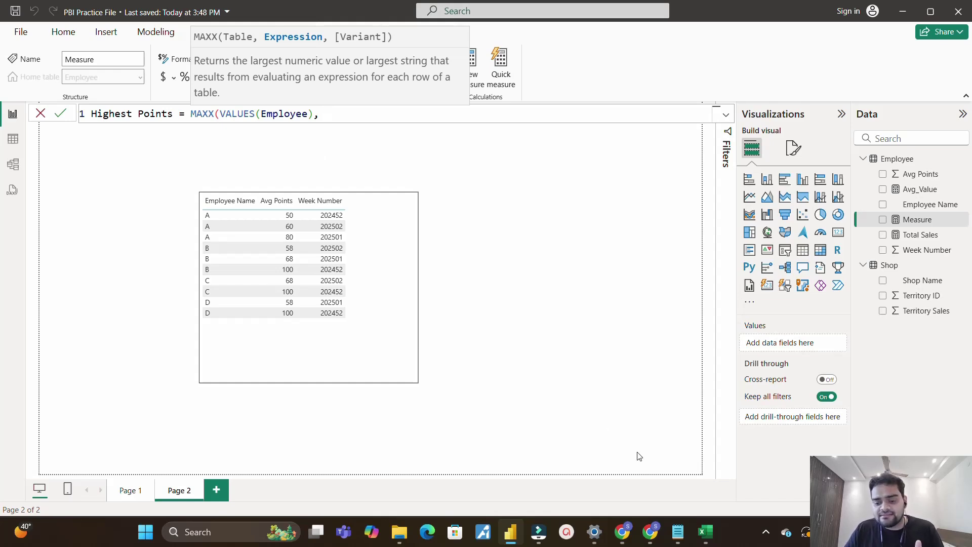
After checking employee A's average in Excel cell J12, finish with AVERAGE(Employee[Avg Points]) and commit the measure
click(705, 532)
click(484, 263)
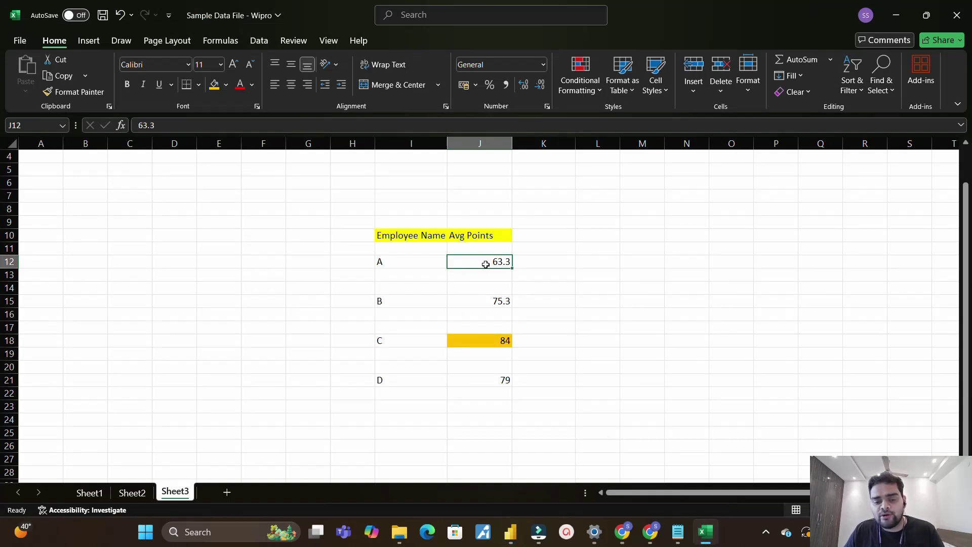
click(895, 15)
text(aver)
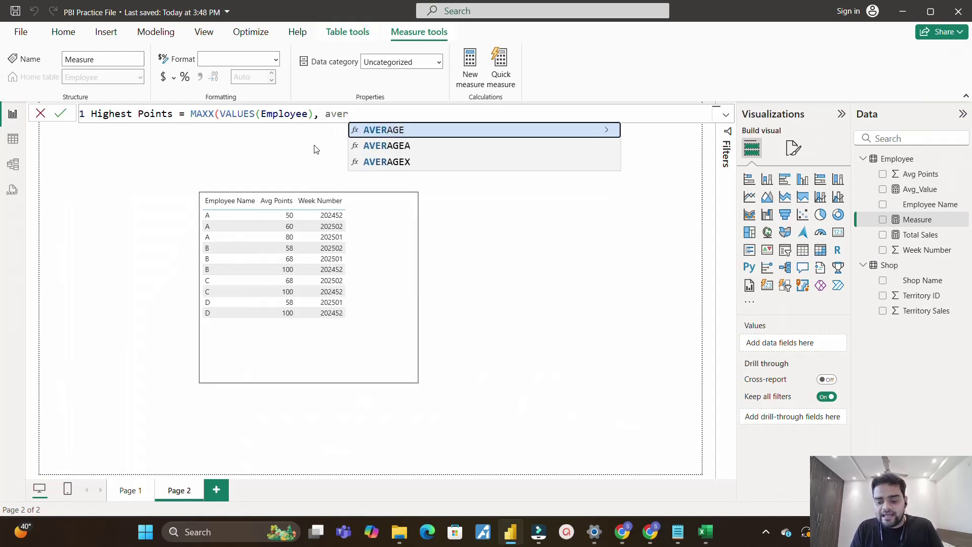
key(Tab)
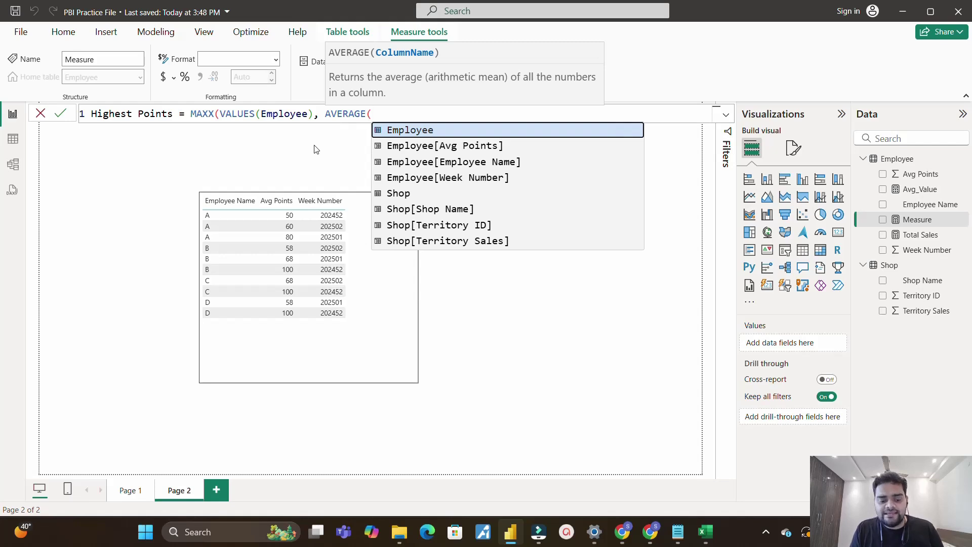
text(avg)
key(Tab)
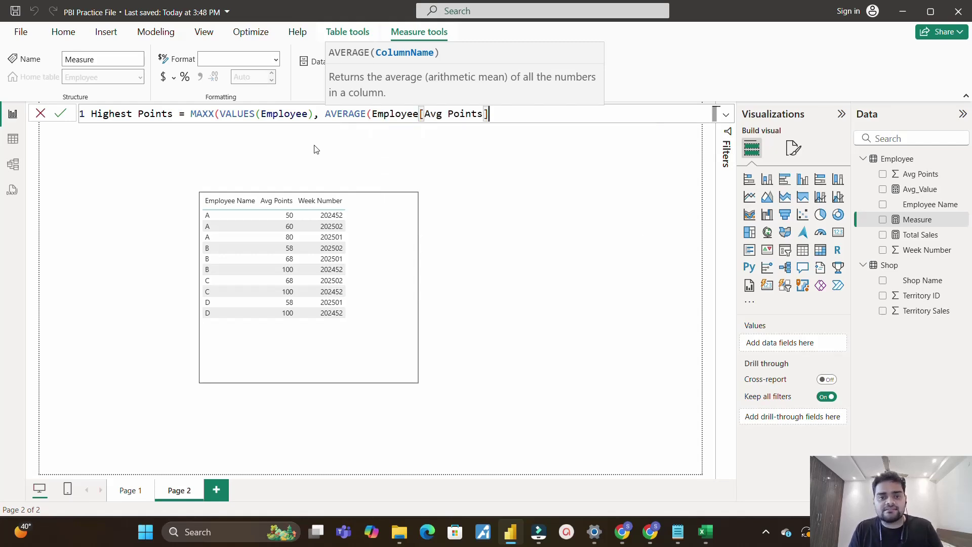
text())
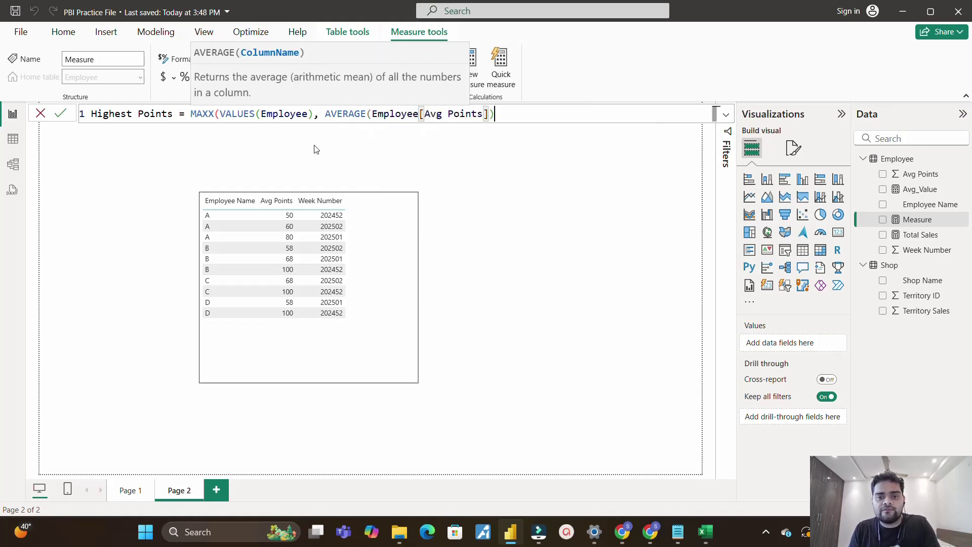
text())
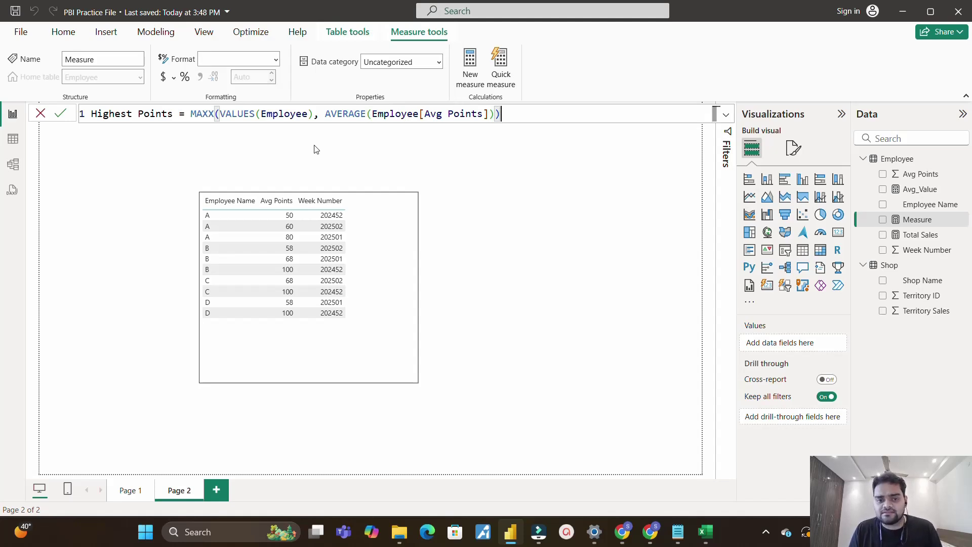
key(Return)
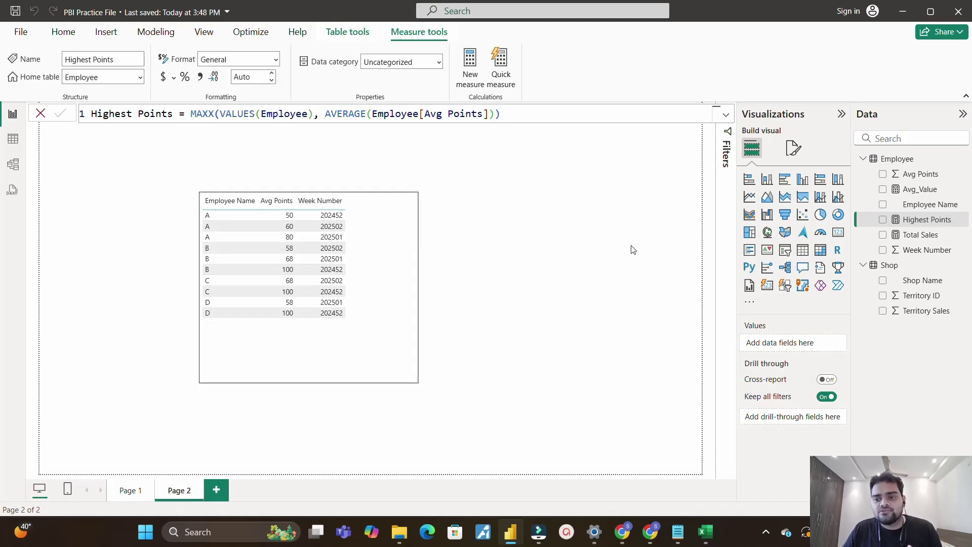
Place a card beside the Page 2 table showing the Highest Points measure (74.20)
click(838, 232)
drag(171, 145, 553, 253)
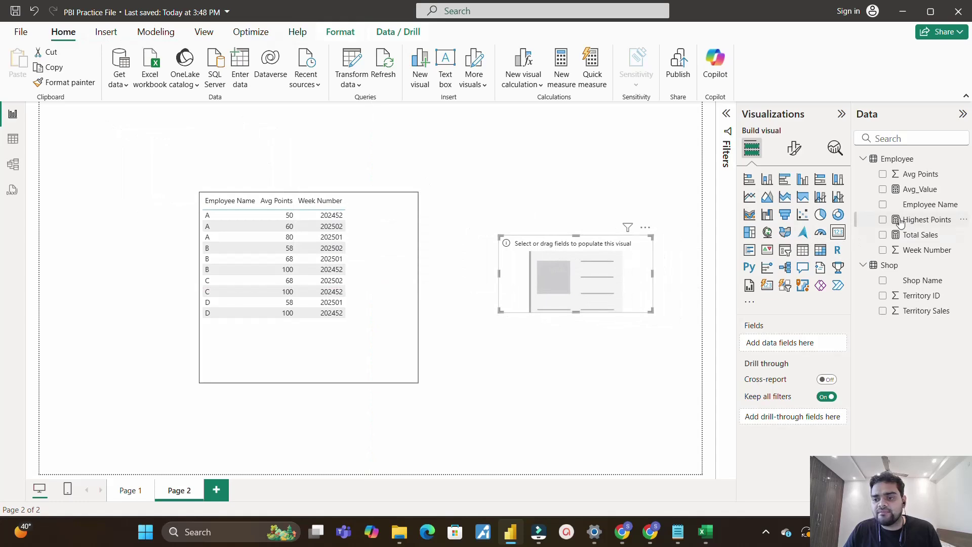
click(882, 220)
Open the Highest Points formula, compare it with the Excel averages, and expand the formula bar
click(906, 220)
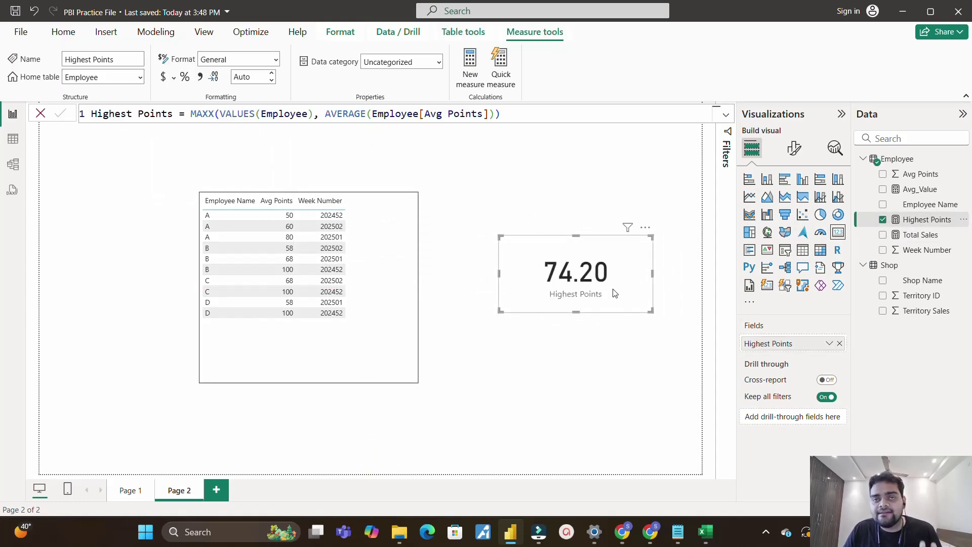
click(705, 531)
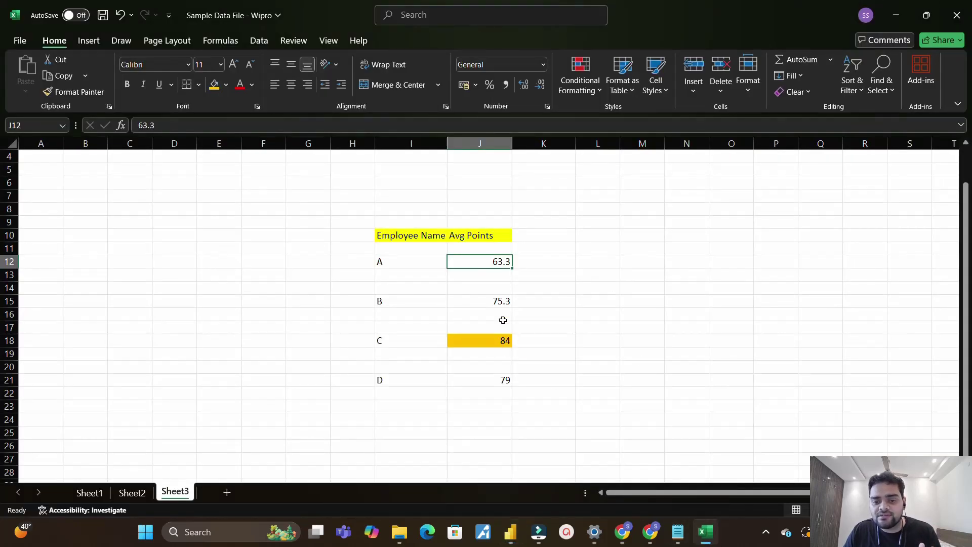
click(896, 15)
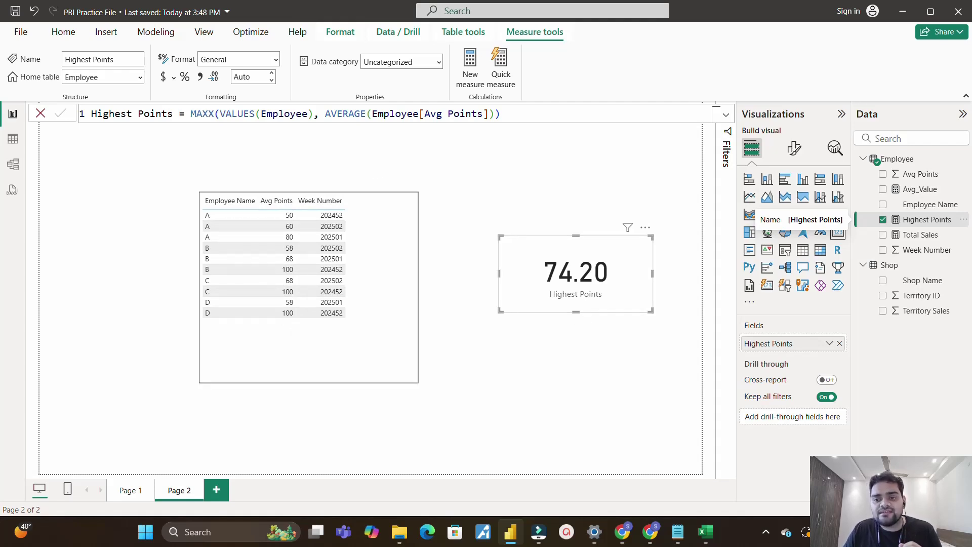
click(725, 114)
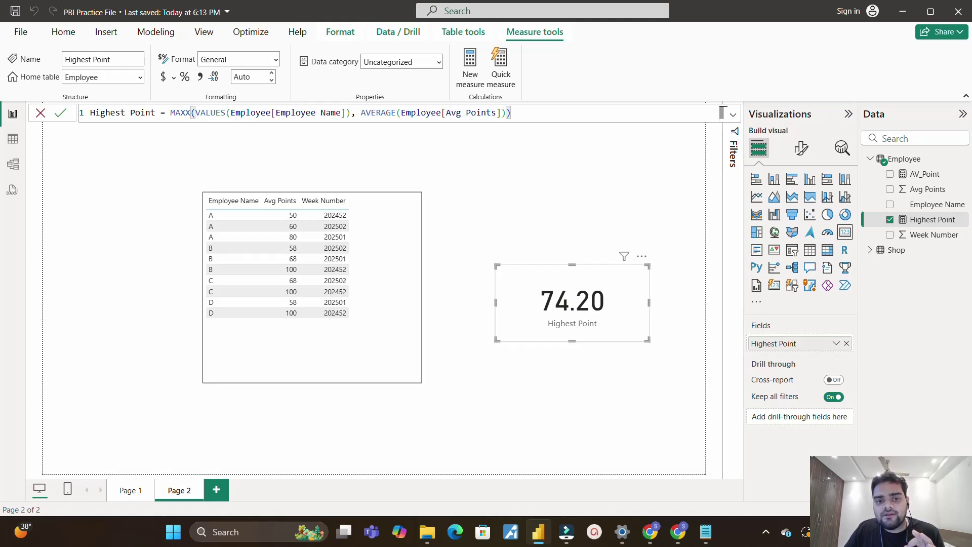
Replace AVERAGE(Employee[Avg Points]) with [AV_Point] so the card reads 84.00
drag(377, 112, 502, 112)
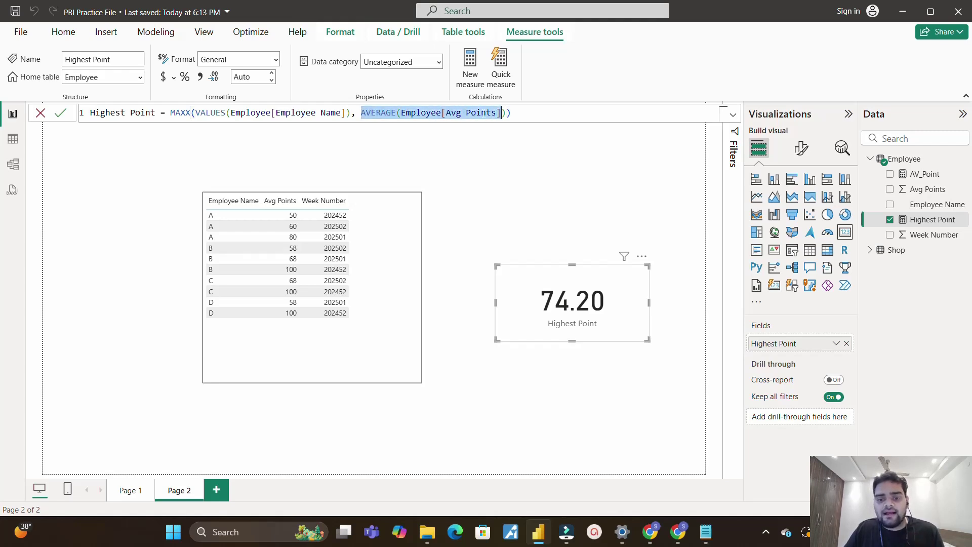
key(BackSpace)
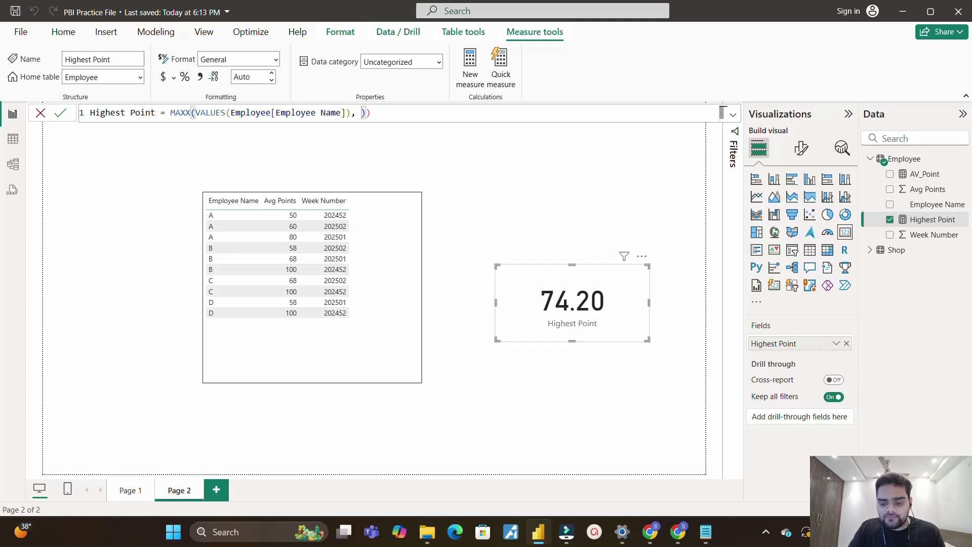
text([)
key(Tab)
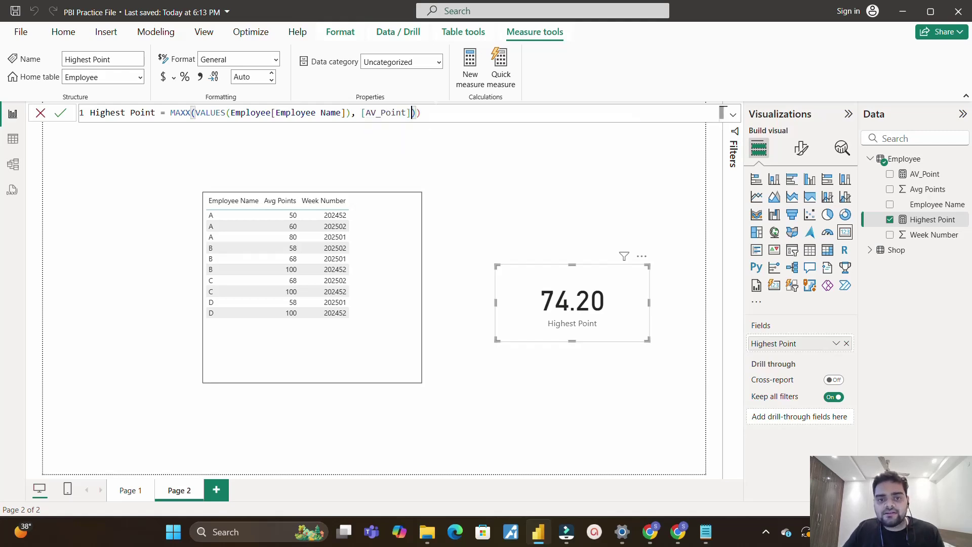
key(Delete)
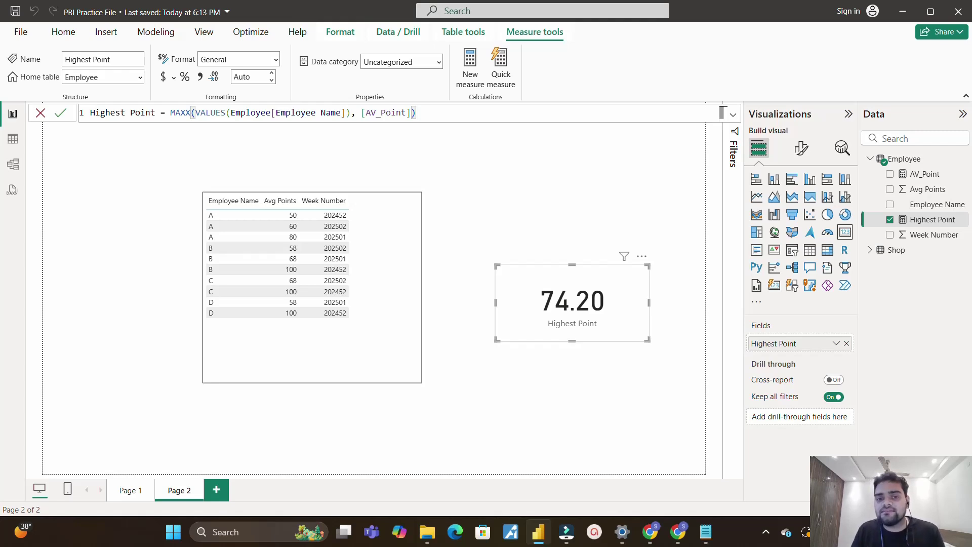
key(Return)
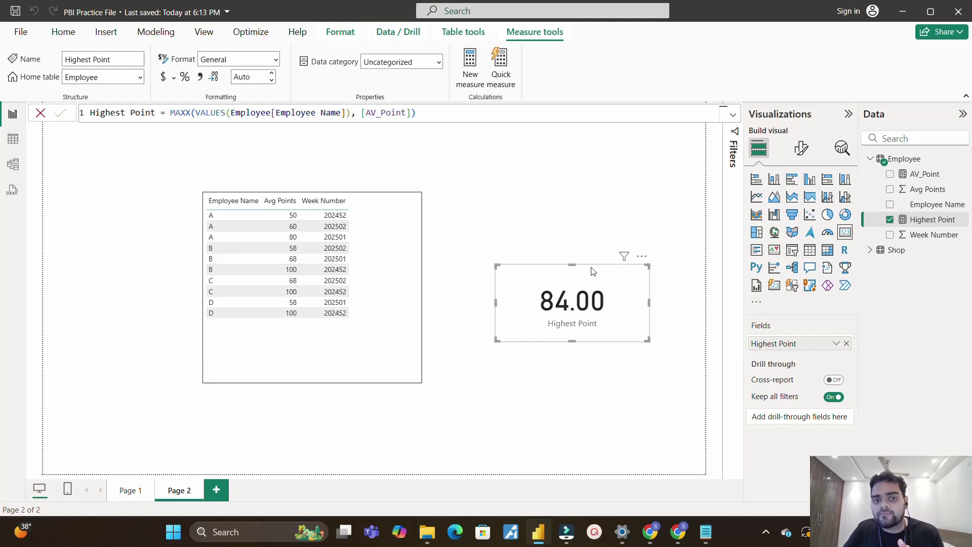
click(500, 178)
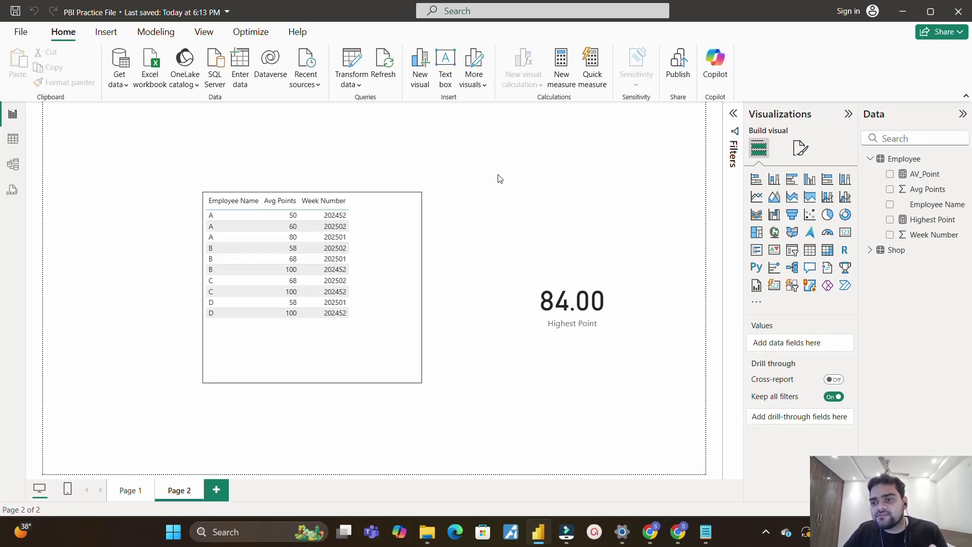